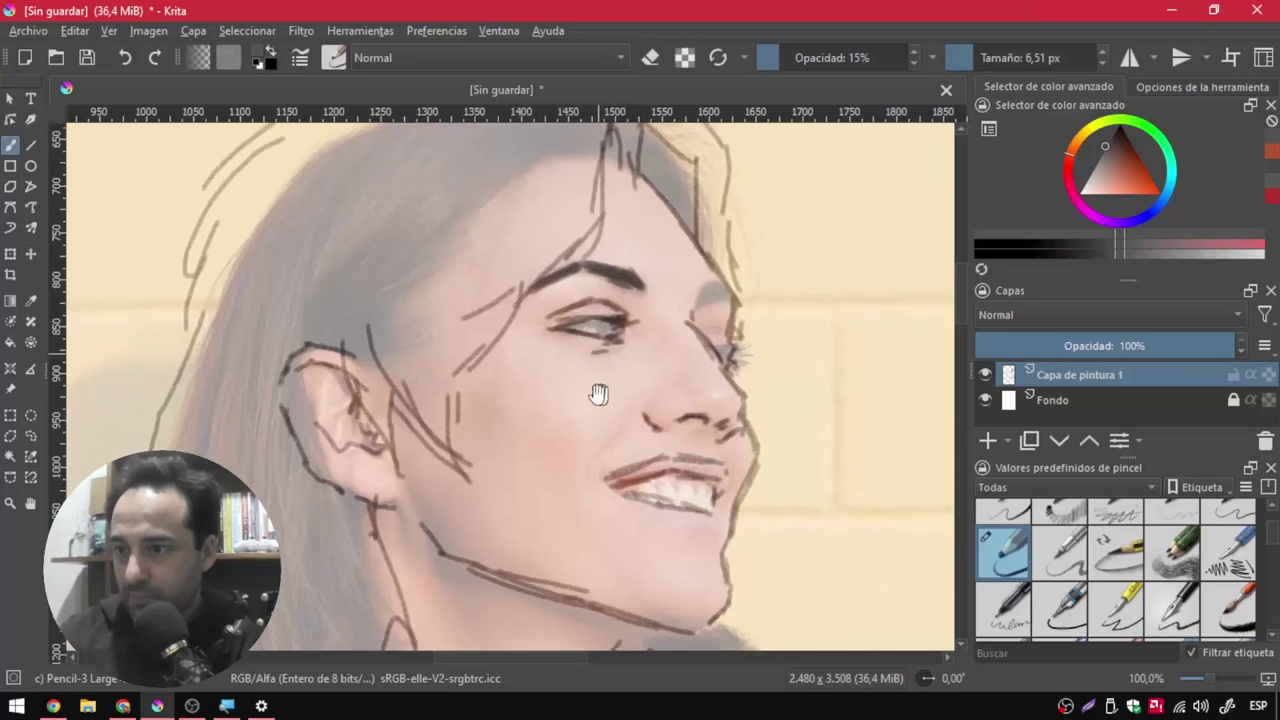
# Sketch extra pencil strands across the top and body of the hair.
pyautogui.moveTo(570, 180)
pyautogui.mouseDown()
pyautogui.moveTo(612, 175)
pyautogui.moveTo(508, 234)
pyautogui.mouseUp()
pyautogui.moveTo(566, 206); pyautogui.dragTo(464, 326)
pyautogui.moveTo(534, 224); pyautogui.dragTo(456, 424)
pyautogui.moveTo(488, 330); pyautogui.dragTo(462, 446)
pyautogui.moveTo(490, 346); pyautogui.dragTo(561, 350)
pyautogui.moveTo(560, 213)
pyautogui.mouseDown()
pyautogui.moveTo(462, 270)
pyautogui.moveTo(420, 422)
pyautogui.mouseUp()
pyautogui.moveTo(520, 314); pyautogui.dragTo(575, 304)
pyautogui.moveTo(462, 328)
pyautogui.mouseDown()
pyautogui.moveTo(432, 426)
pyautogui.moveTo(531, 154)
pyautogui.mouseUp()
# Add hair strands beside the ear, trace the hair's outer edge, and add jagged ends near the neck.
pyautogui.moveTo(496, 294); pyautogui.dragTo(482, 500)
pyautogui.moveTo(470, 350)
pyautogui.mouseDown()
pyautogui.moveTo(503, 300)
pyautogui.moveTo(460, 428)
pyautogui.moveTo(460, 480)
pyautogui.mouseUp()
pyautogui.moveTo(462, 440)
pyautogui.mouseDown()
pyautogui.moveTo(477, 343)
pyautogui.moveTo(428, 500)
pyautogui.mouseUp()
pyautogui.moveTo(440, 377); pyautogui.dragTo(440, 300)
pyautogui.moveTo(437, 378)
pyautogui.mouseDown()
pyautogui.moveTo(440, 465)
pyautogui.moveTo(464, 481)
pyautogui.mouseUp()
pyautogui.moveTo(468, 462)
pyautogui.mouseDown()
pyautogui.moveTo(508, 494)
pyautogui.moveTo(504, 477)
pyautogui.mouseUp()
pyautogui.moveTo(596, 382); pyautogui.dragTo(578, 418)
pyautogui.moveTo(594, 414); pyautogui.dragTo(548, 469)
pyautogui.moveTo(578, 440); pyautogui.dragTo(570, 486)
pyautogui.moveTo(448, 398)
pyautogui.mouseDown()
pyautogui.moveTo(474, 502)
pyautogui.moveTo(495, 492)
pyautogui.moveTo(500, 350)
pyautogui.mouseUp()
# Pan to the face, draw a line under the lower lip along the chin, then zoom out.
pyautogui.moveTo(550, 470); pyautogui.dragTo(508, 503)
pyautogui.moveTo(677, 409); pyautogui.dragTo(545, 485)
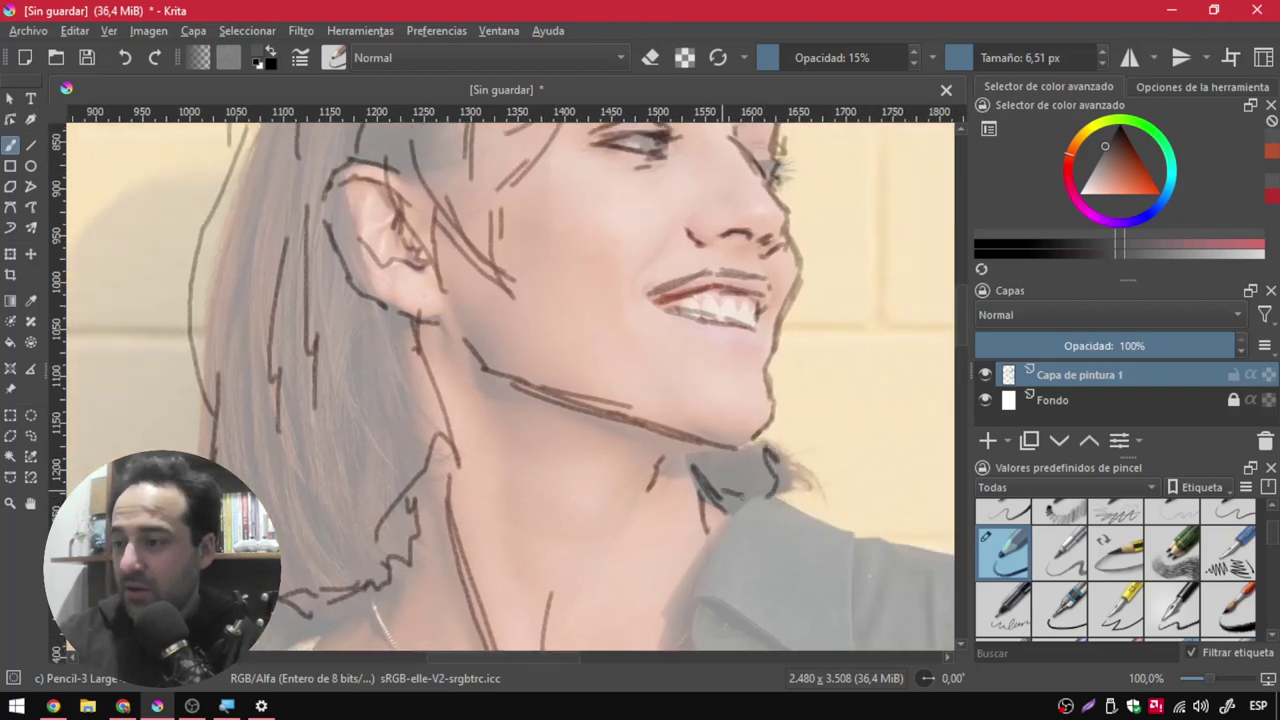
pyautogui.moveTo(570, 423); pyautogui.dragTo(606, 503)
pyautogui.moveTo(394, 292)
pyautogui.mouseDown()
pyautogui.moveTo(403, 347)
pyautogui.moveTo(313, 412)
pyautogui.mouseUp()
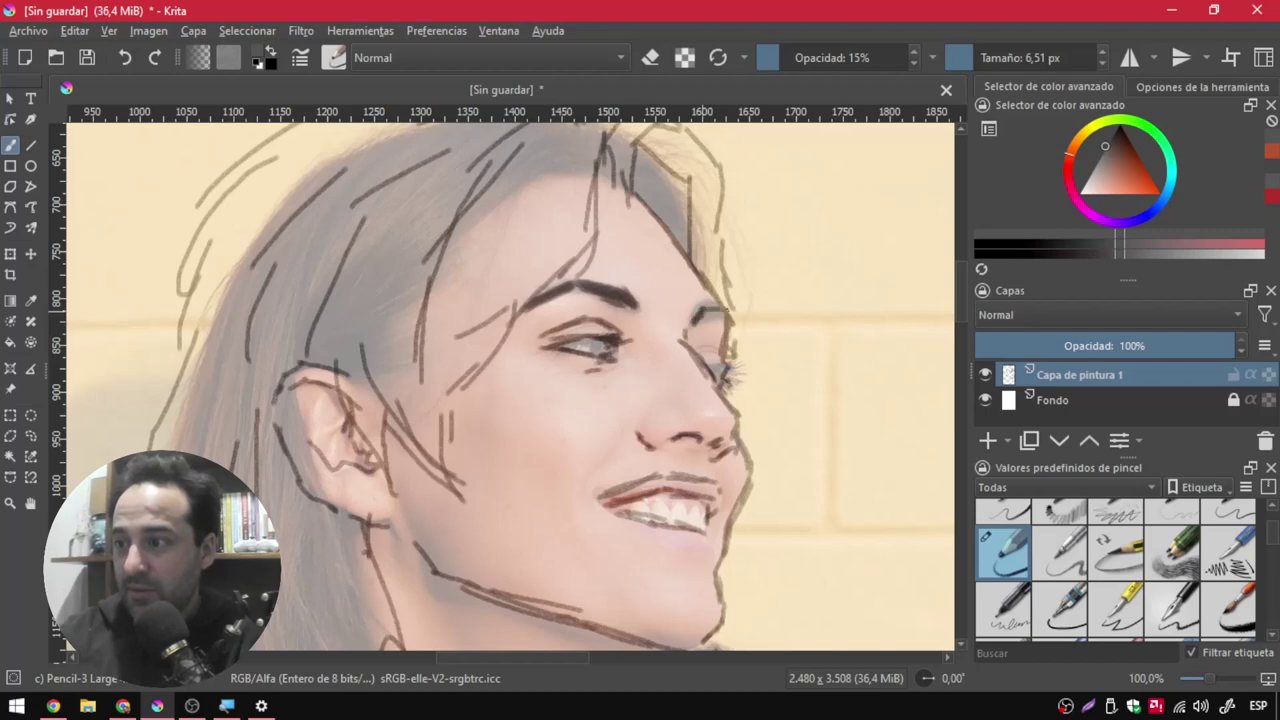
pyautogui.moveTo(706, 347); pyautogui.dragTo(693, 290)
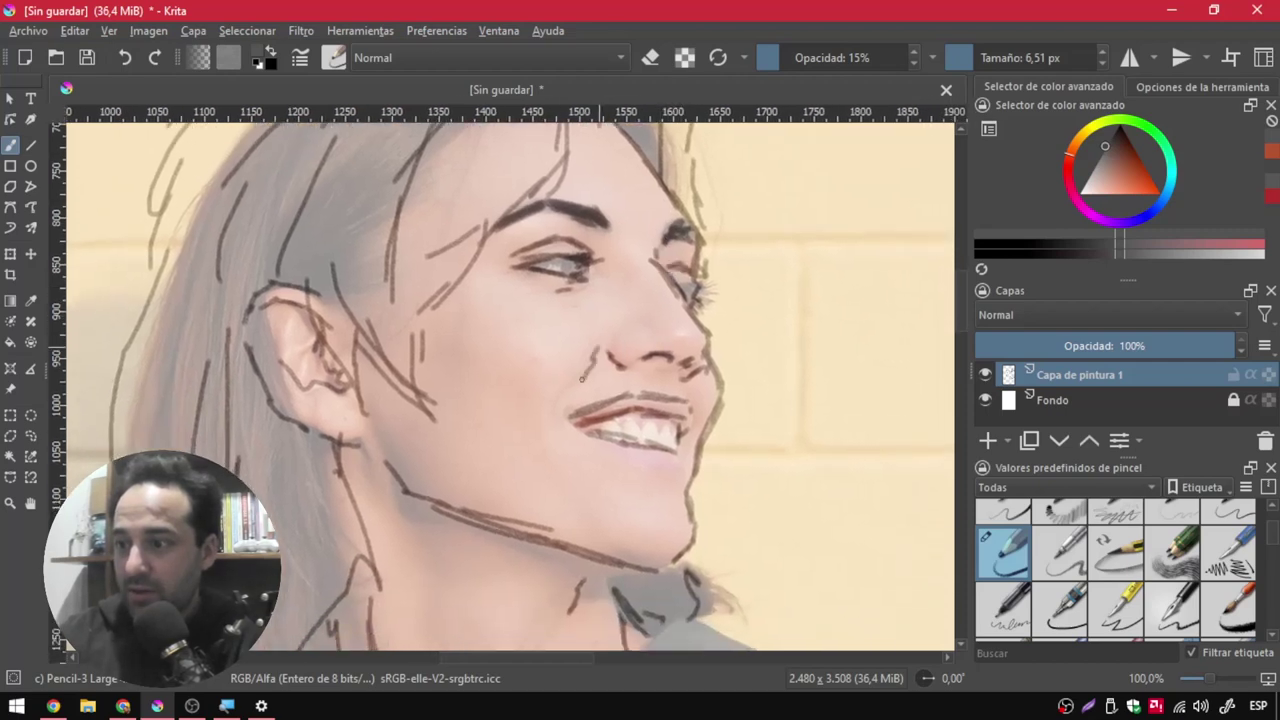
pyautogui.moveTo(575, 388); pyautogui.dragTo(569, 337)
pyautogui.moveTo(583, 410)
pyautogui.mouseDown()
pyautogui.moveTo(554, 354)
pyautogui.moveTo(666, 364)
pyautogui.mouseUp()
pyautogui.moveTo(625, 312); pyautogui.dragTo(627, 322)
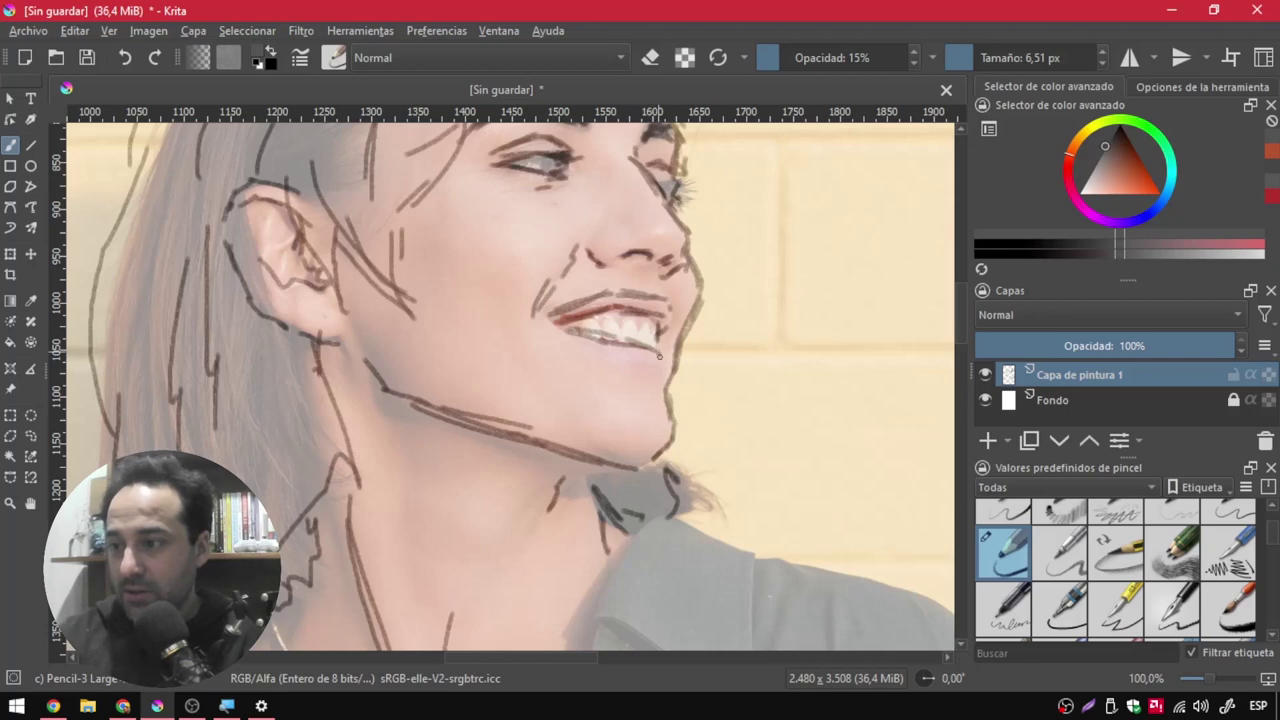
pyautogui.moveTo(579, 204)
pyautogui.mouseDown()
pyautogui.moveTo(549, 328)
pyautogui.moveTo(649, 401)
pyautogui.mouseUp()
pyautogui.moveTo(592, 357); pyautogui.dragTo(615, 500)
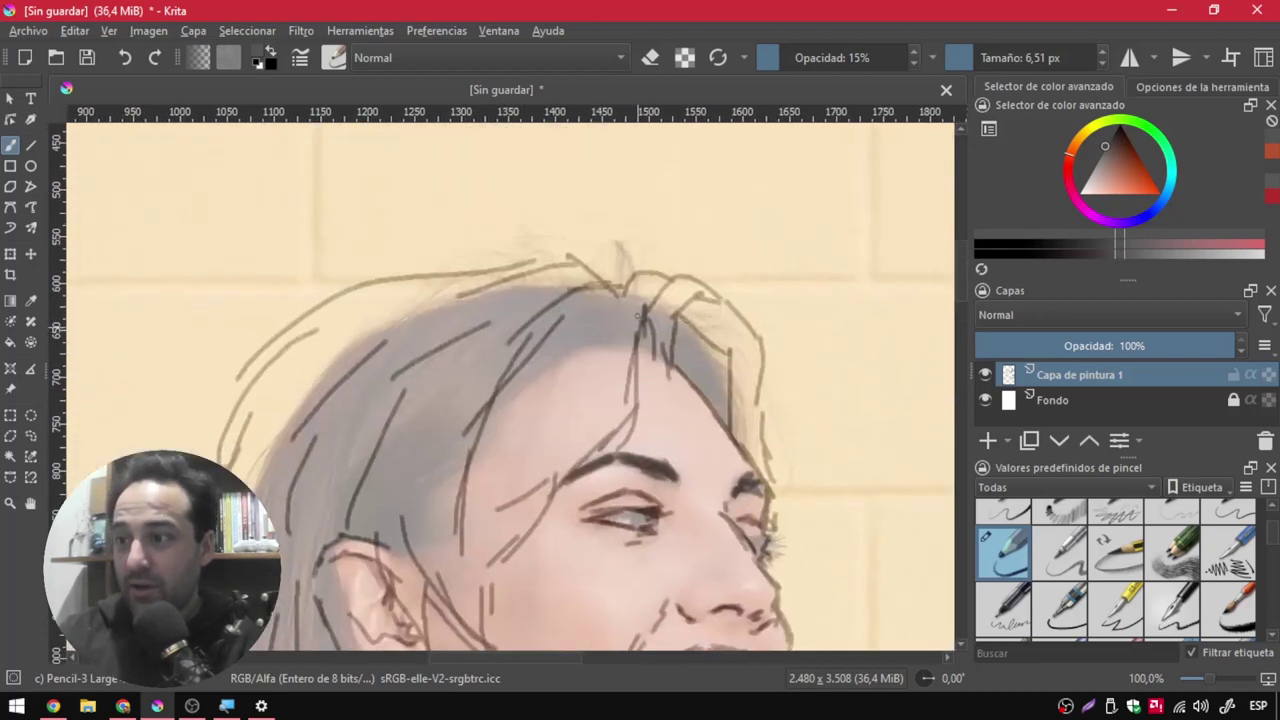
pyautogui.moveTo(491, 406)
pyautogui.mouseDown()
pyautogui.moveTo(571, 263)
pyautogui.moveTo(532, 245)
pyautogui.mouseUp()
pyautogui.scroll(-3, 532, 245)
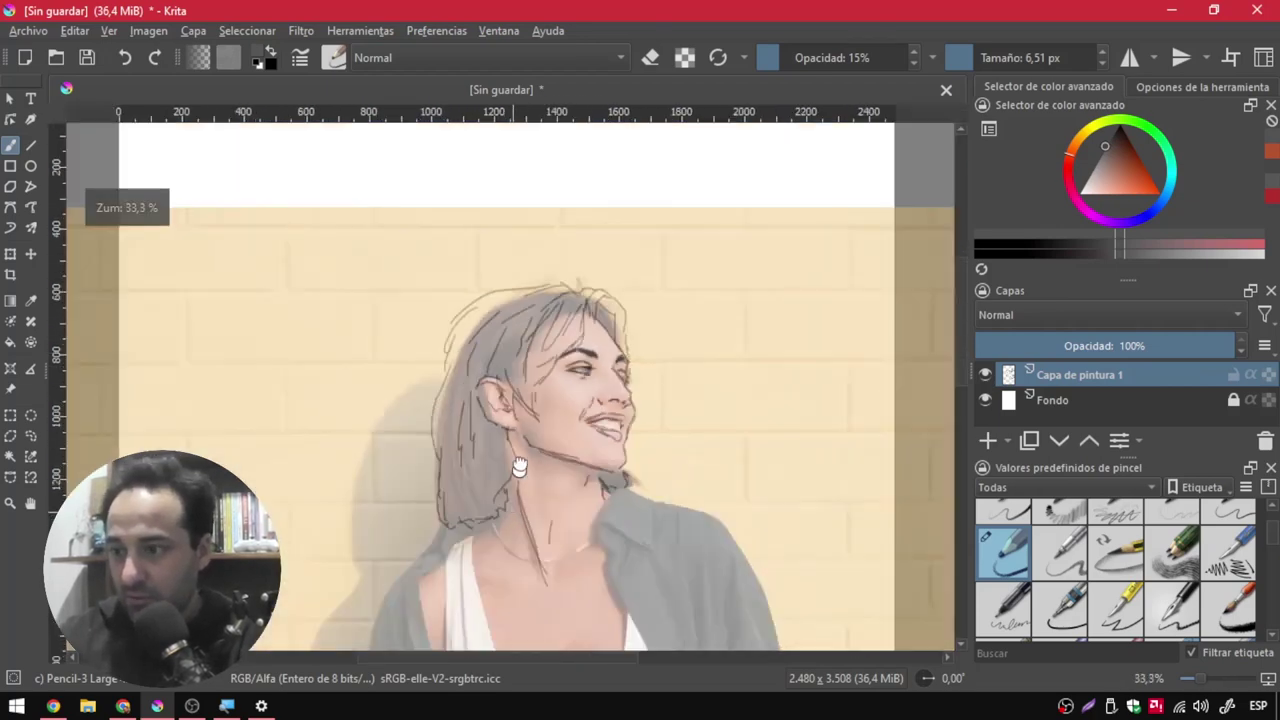
# Close the sketch document's tab and discard its unsaved changes.
pyautogui.moveTo(543, 388)
pyautogui.mouseDown()
pyautogui.moveTo(551, 408)
pyautogui.moveTo(543, 300)
pyautogui.moveTo(571, 357)
pyautogui.moveTo(549, 404)
pyautogui.mouseUp()
pyautogui.moveTo(537, 466); pyautogui.dragTo(531, 386)
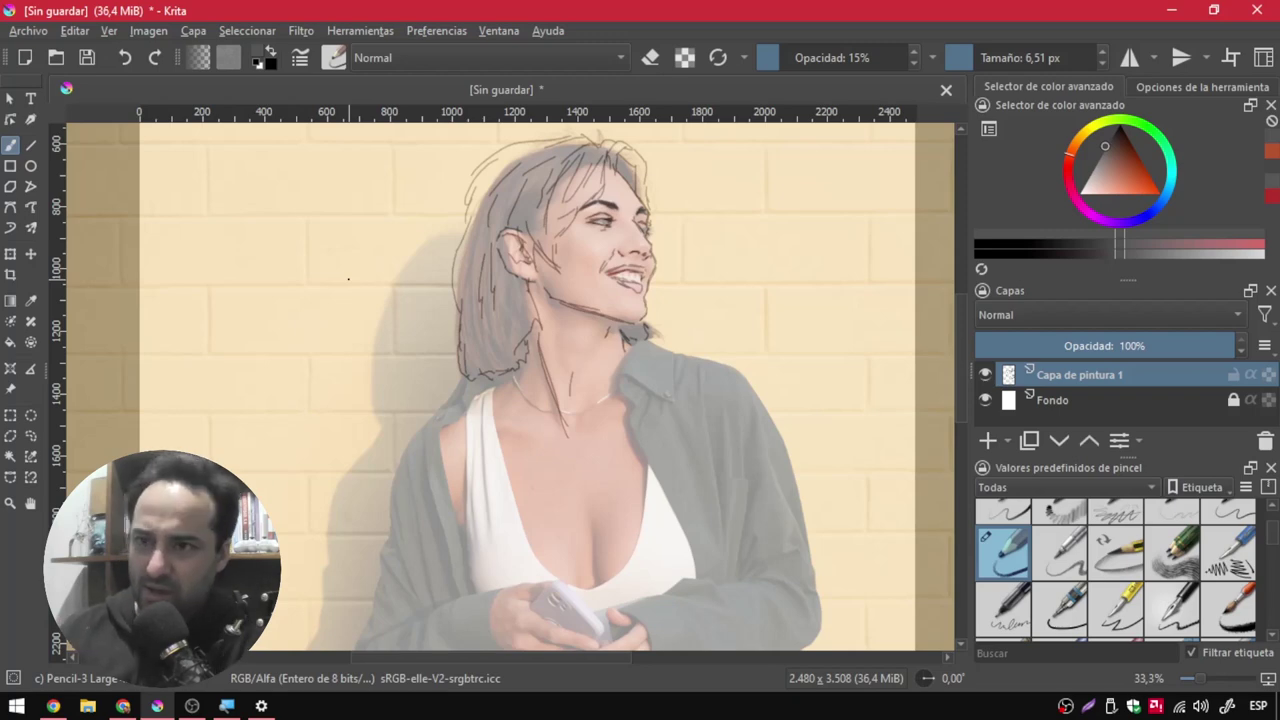
pyautogui.click(946, 92)
pyautogui.click(668, 398)
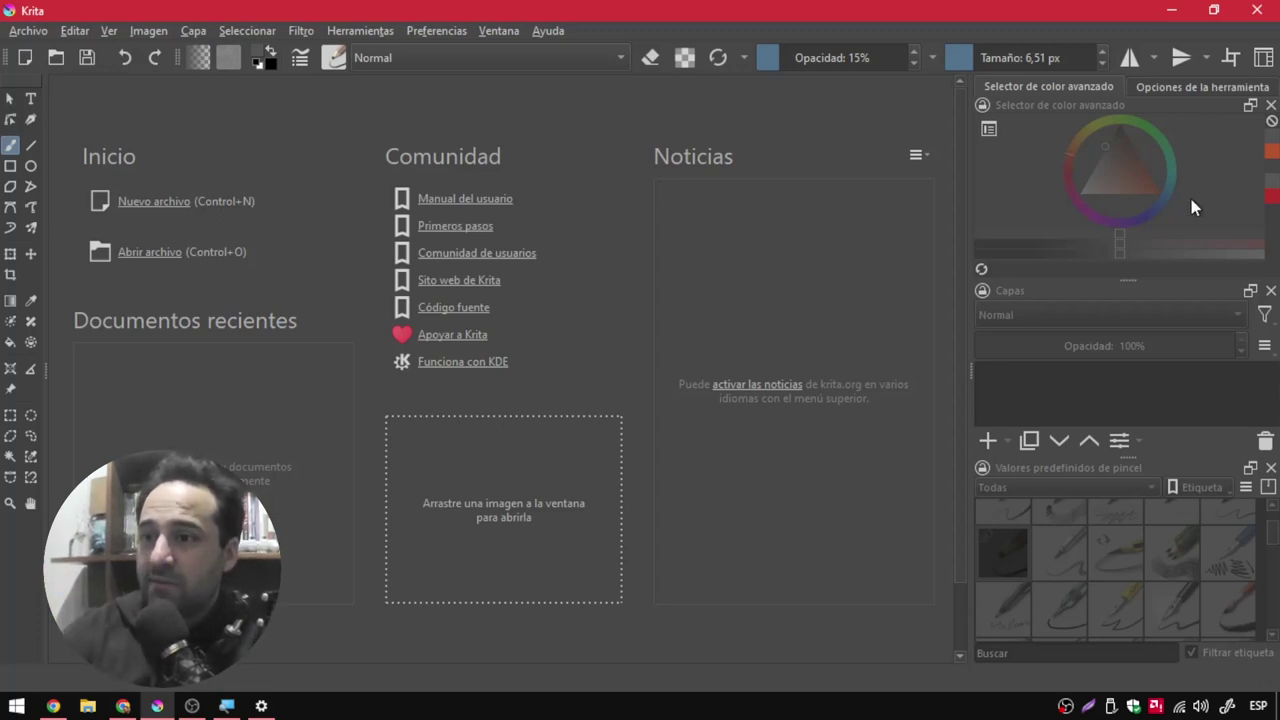
# Create a new 2480 × 3508 px document at 300 ppi.
pyautogui.click(130, 209)
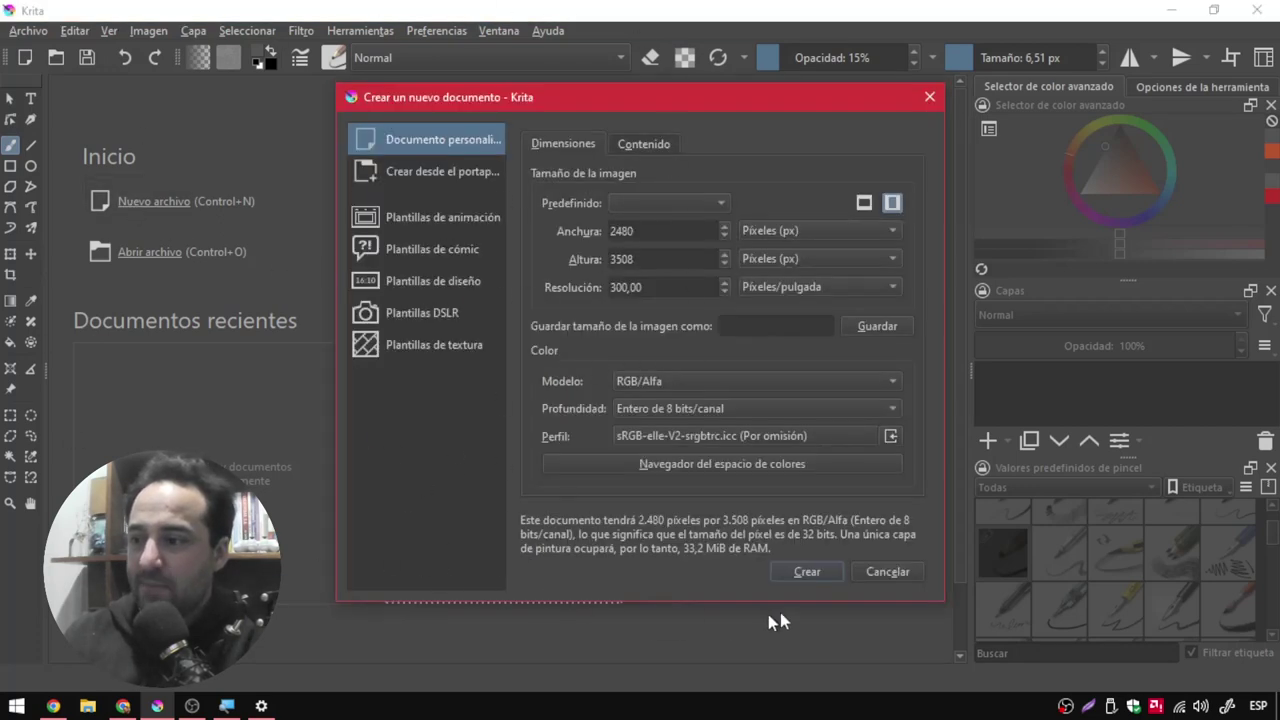
pyautogui.click(808, 575)
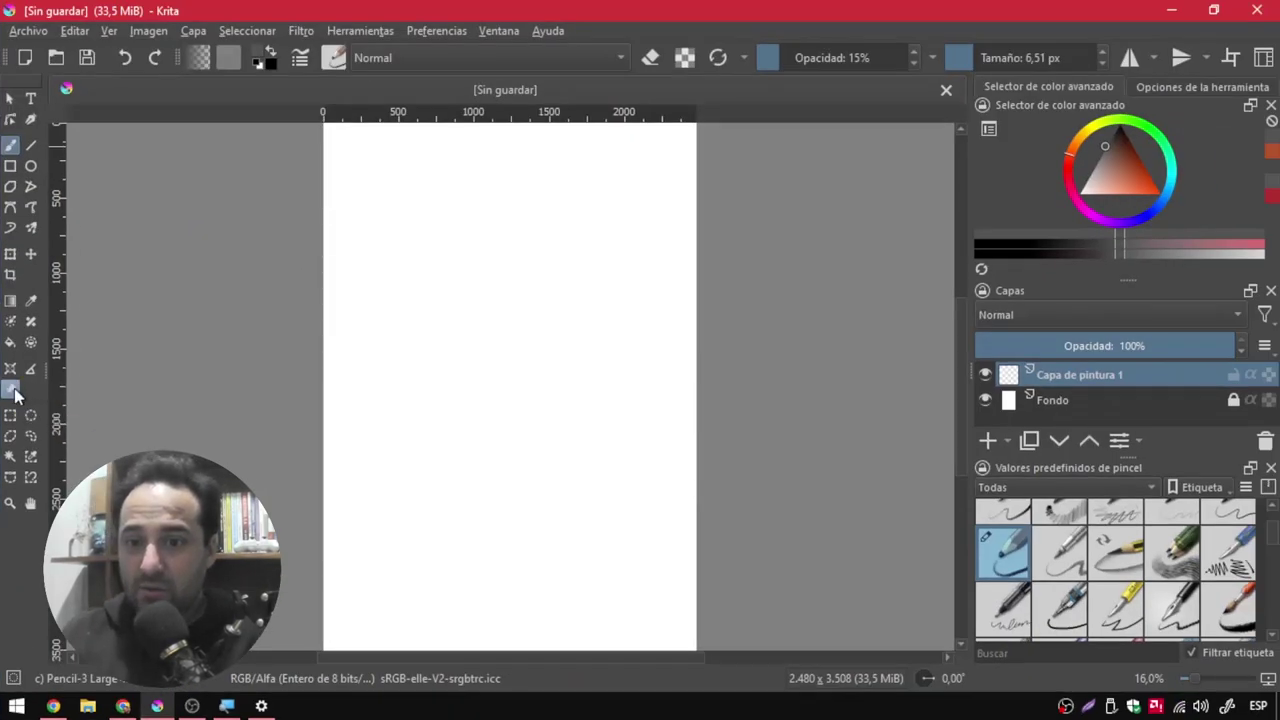
# Select the Reference Images tool, widen the side panels, and show its tool options.
pyautogui.click(11, 389)
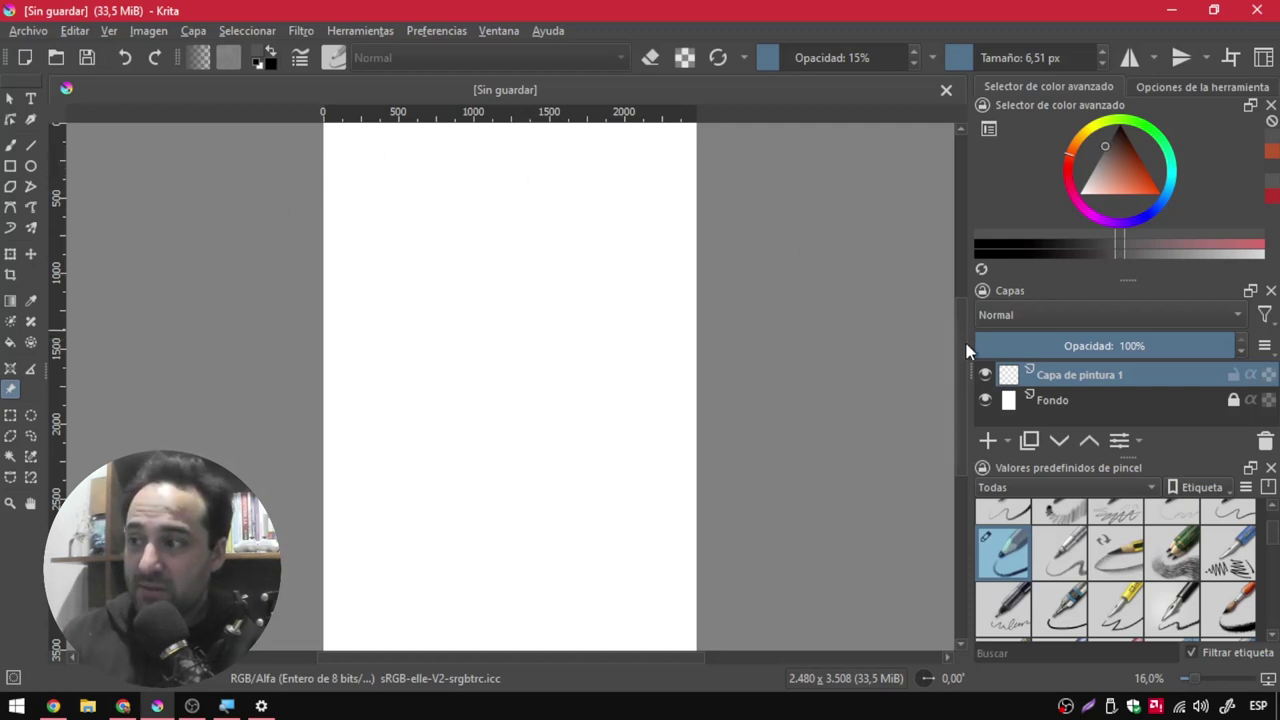
pyautogui.moveTo(971, 346); pyautogui.dragTo(862, 330)
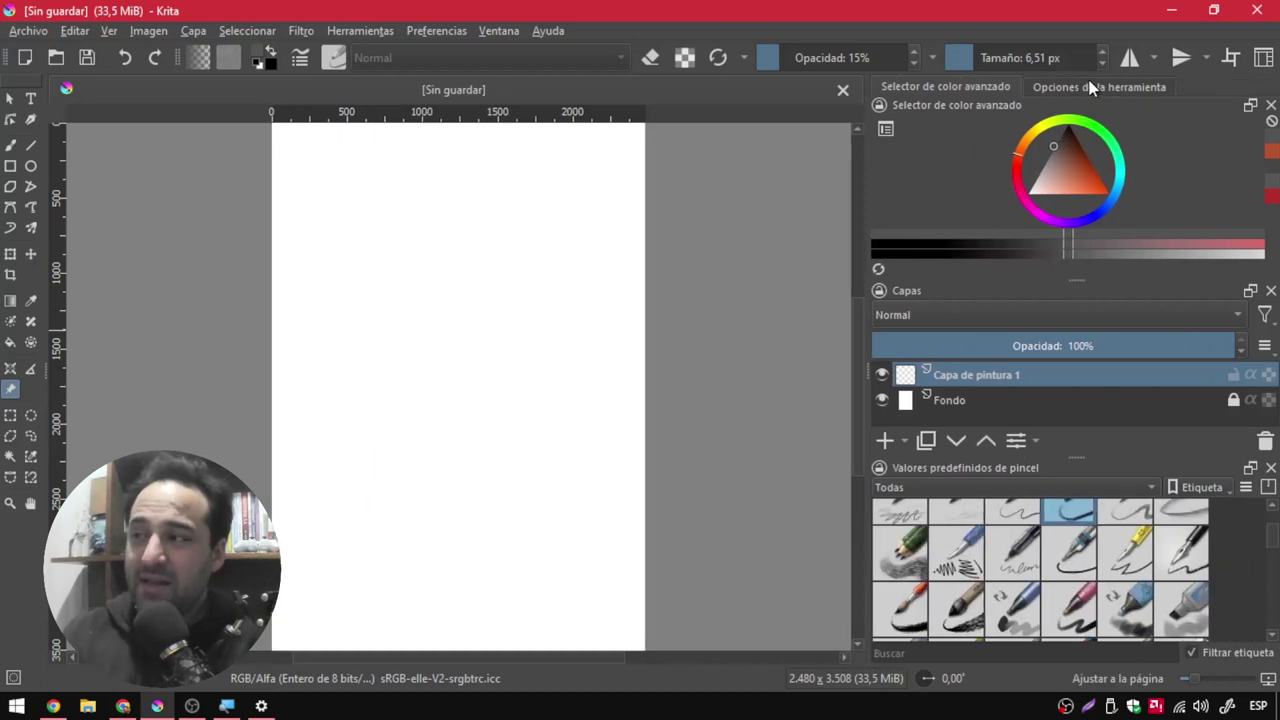
pyautogui.click(1088, 88)
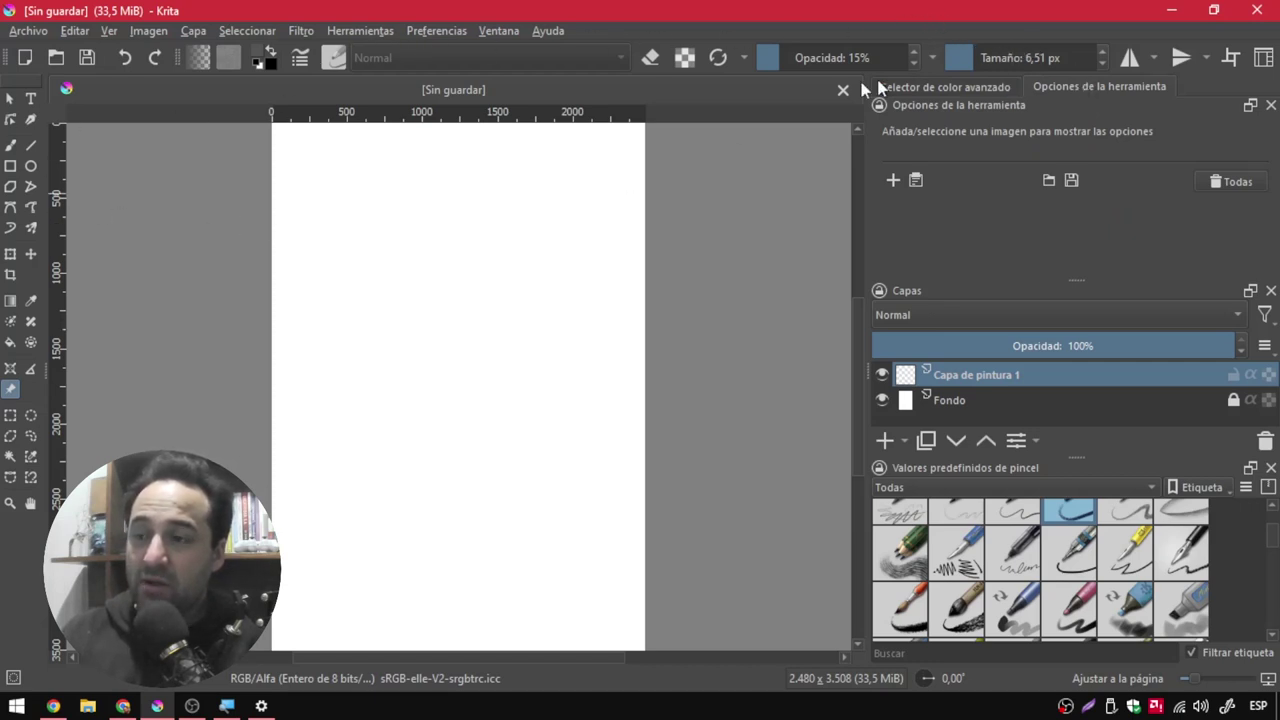
# Reselect the Reference Images tool and start adding a reference image from a file.
pyautogui.click(425, 31)
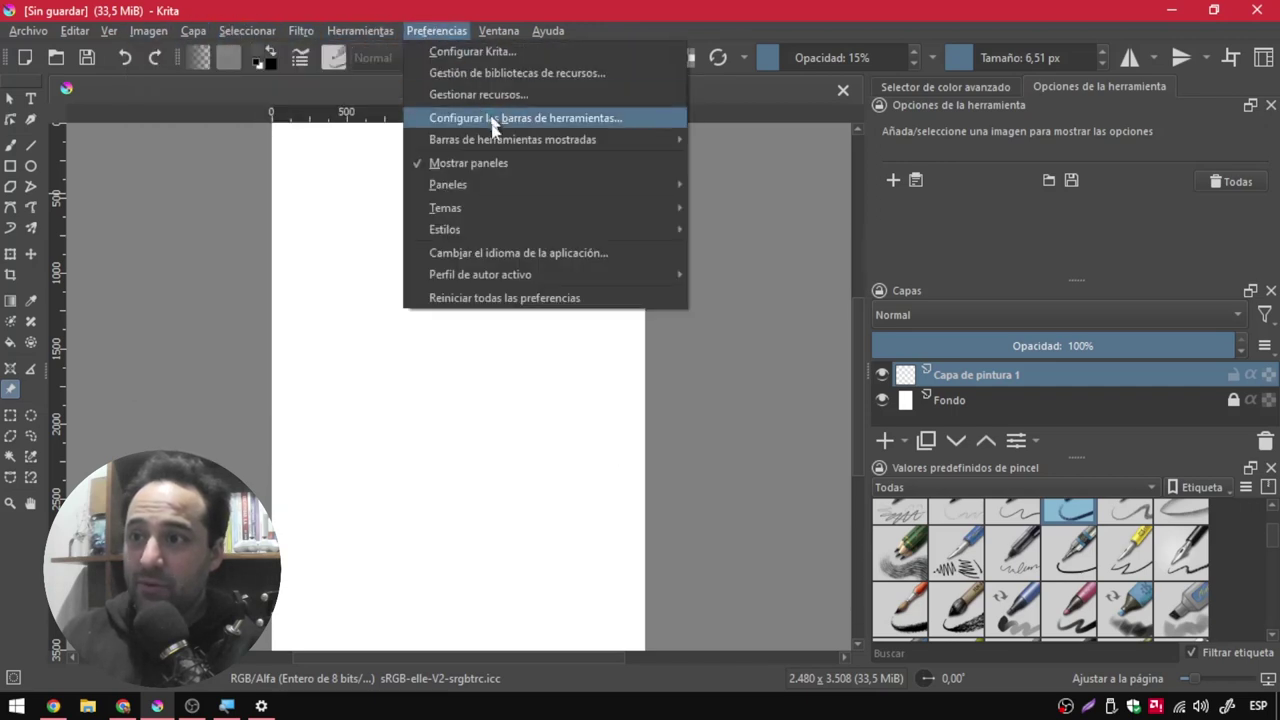
pyautogui.moveTo(448, 184)
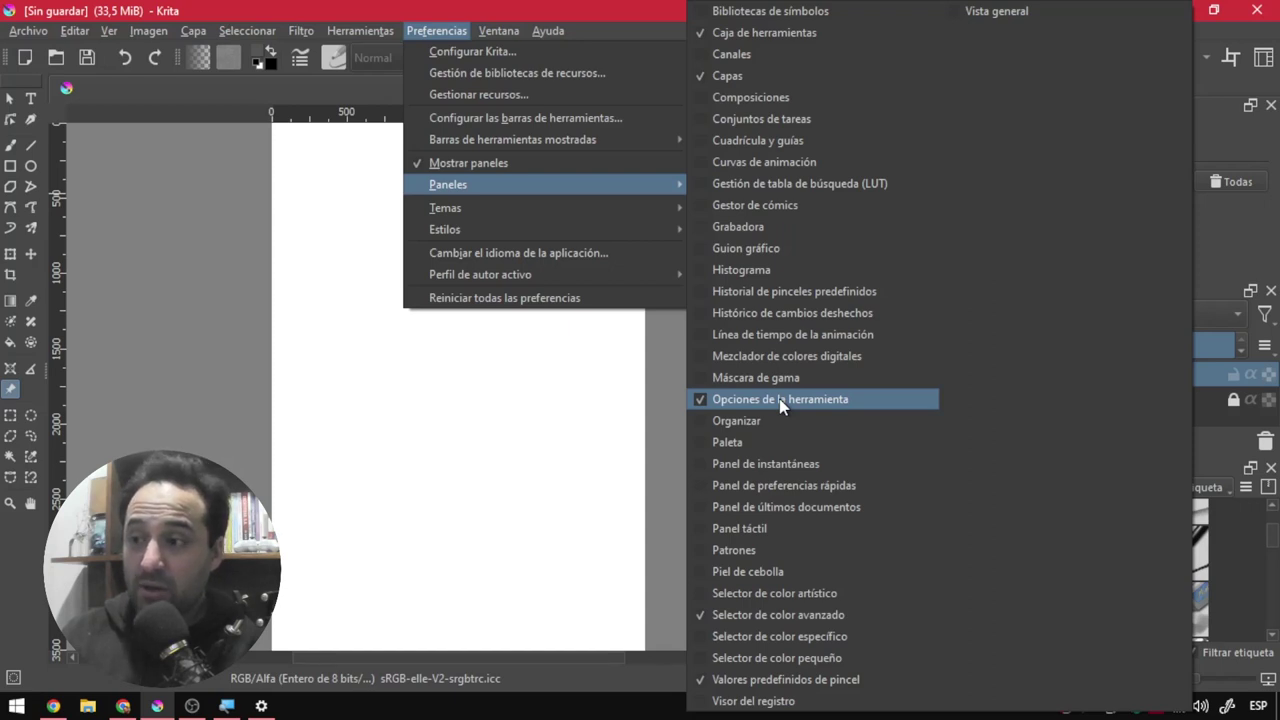
pyautogui.click(601, 8)
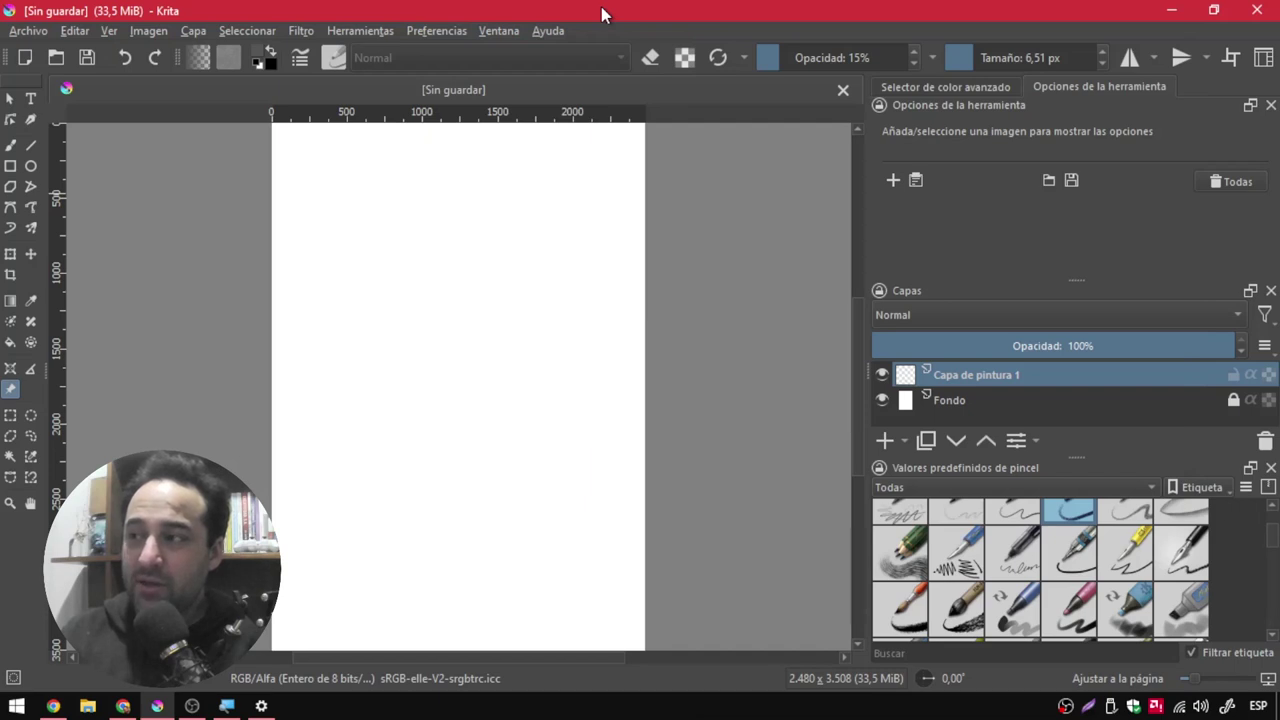
pyautogui.click(10, 98)
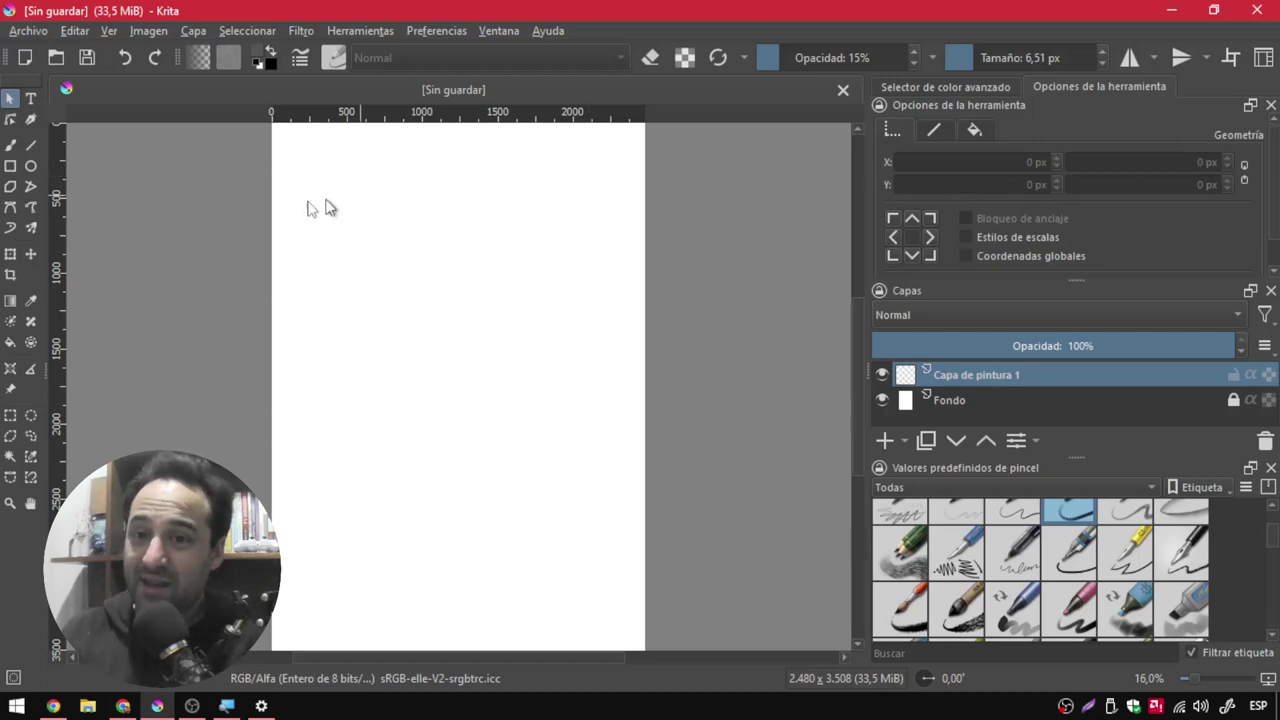
pyautogui.click(5, 398)
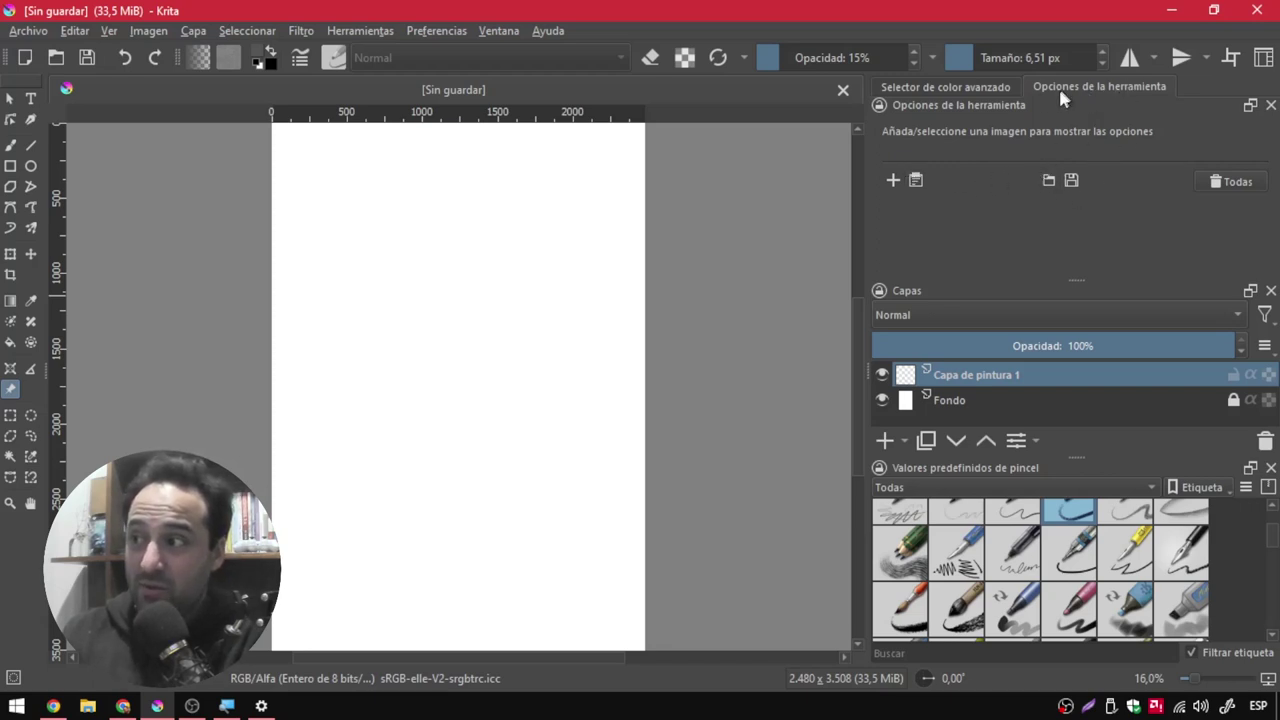
pyautogui.click(894, 181)
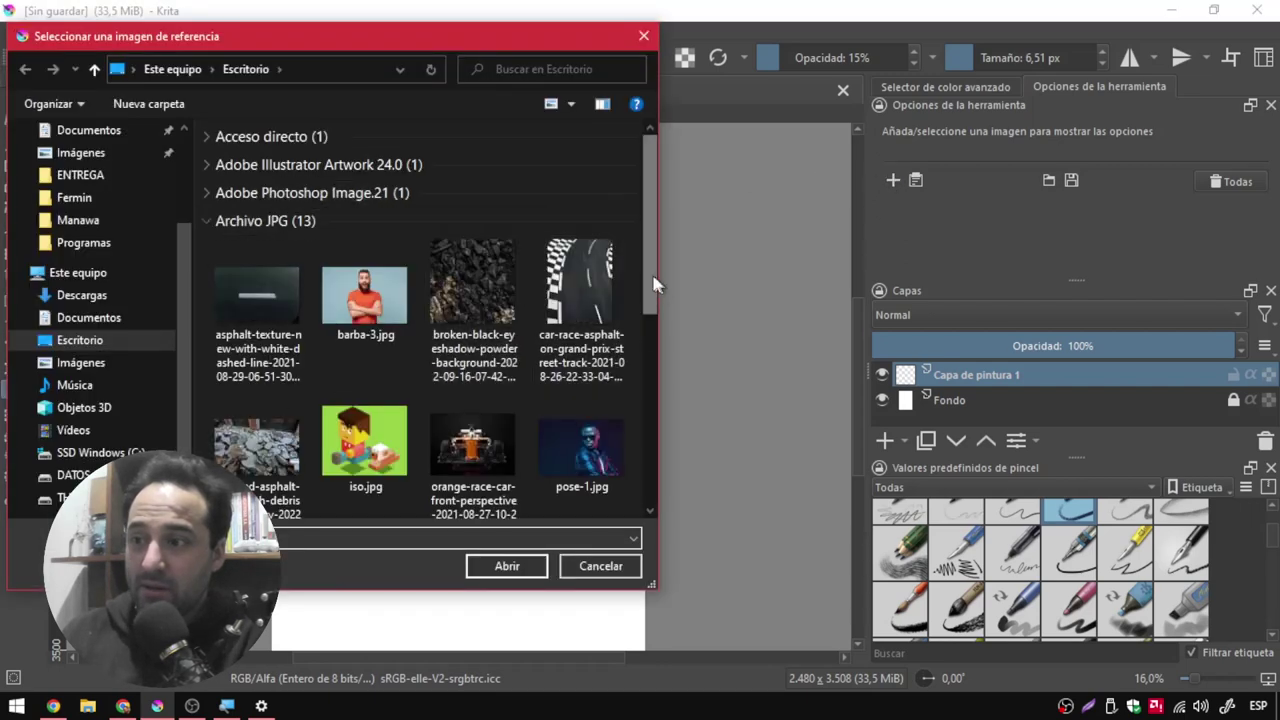
# Browse the Desktop and open pose-2.jpg as the reference image.
pyautogui.moveTo(652, 292); pyautogui.dragTo(613, 458)
pyautogui.scroll(-2, 612, 457)
pyautogui.scroll(4, 612, 457)
pyautogui.scroll(-2, 612, 457)
pyautogui.click(283, 246)
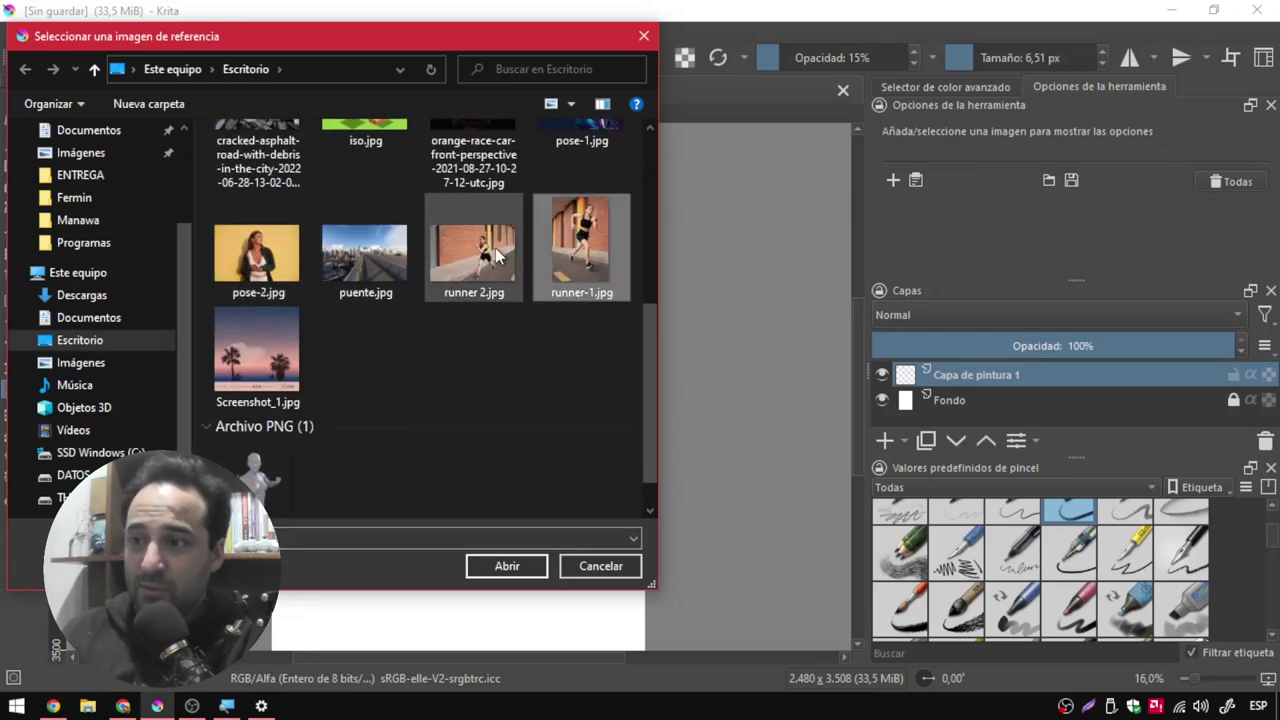
pyautogui.scroll(-1, 560, 405)
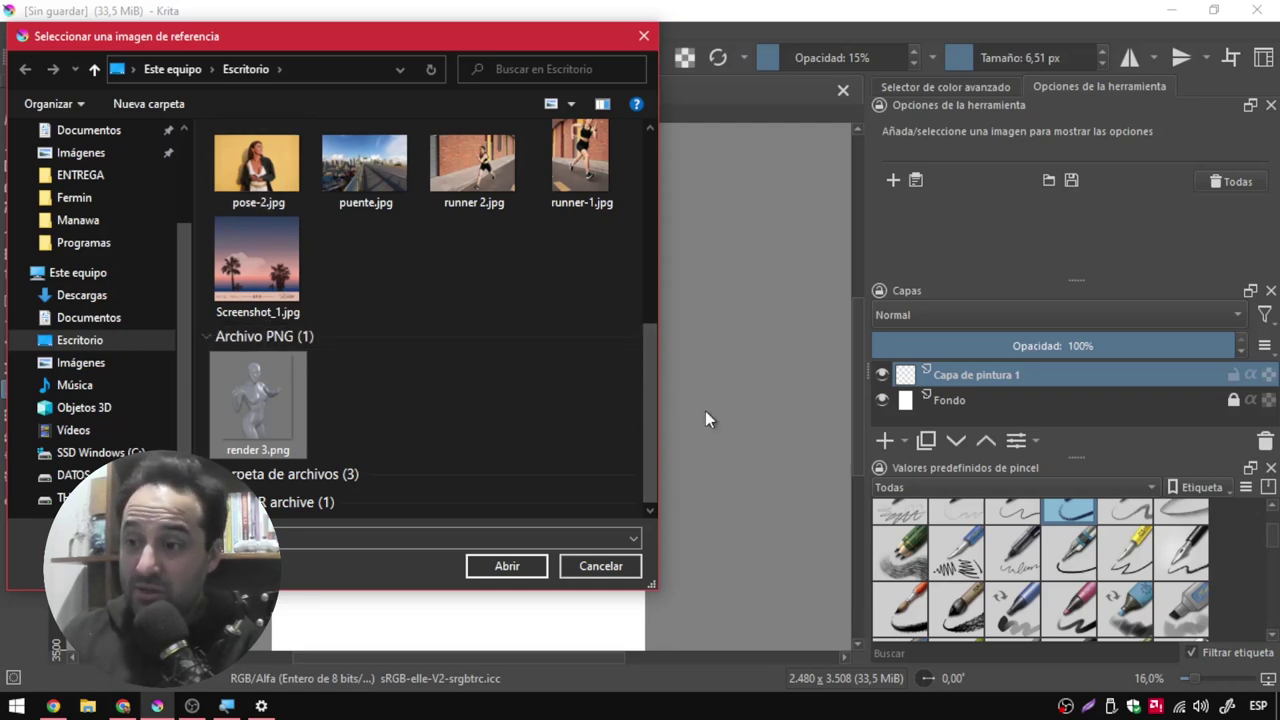
pyautogui.moveTo(649, 421); pyautogui.dragTo(639, 366)
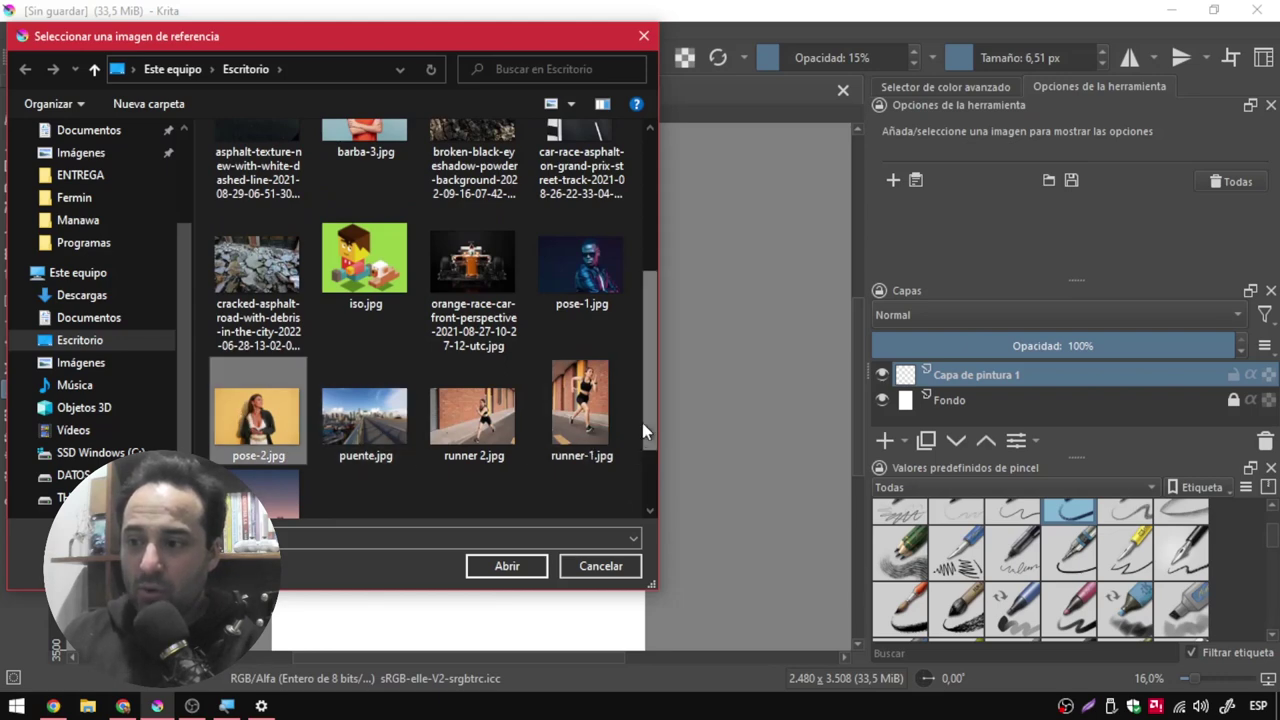
pyautogui.scroll(-2, 645, 430)
pyautogui.click(507, 566)
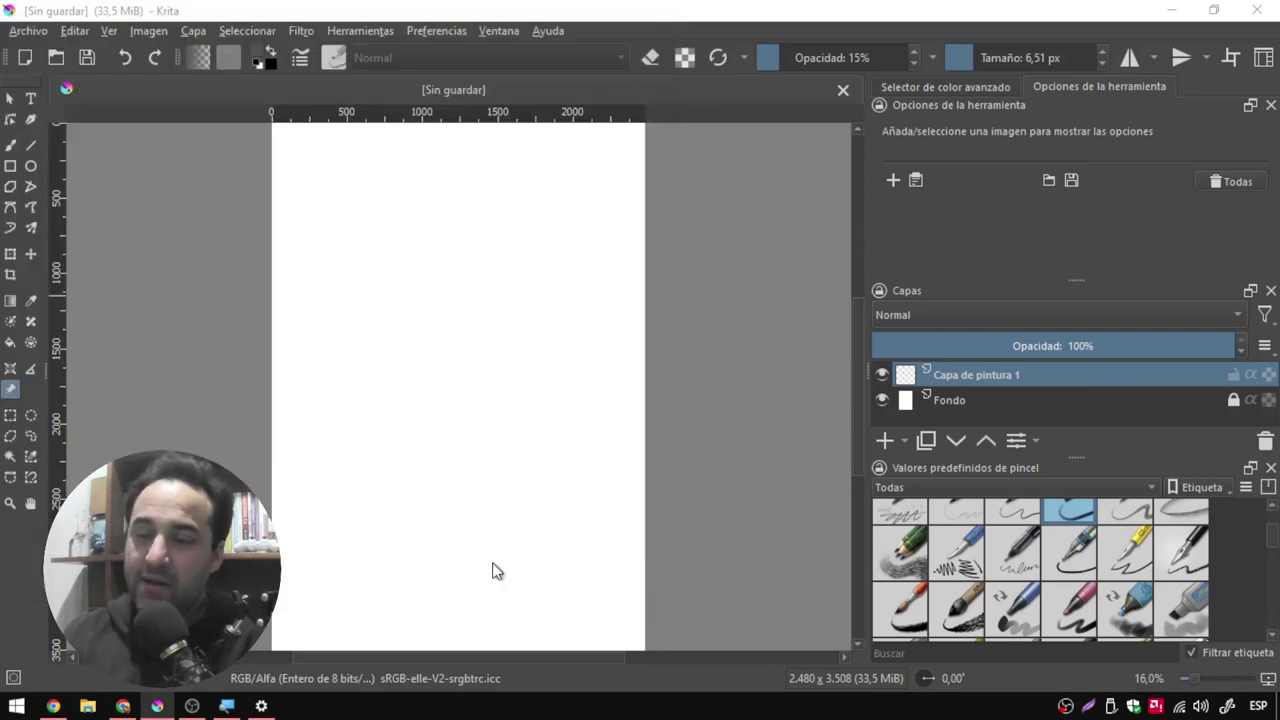
# Shrink the pose-2 reference from its corner and move it over the portrait page.
pyautogui.scroll(-1, 614, 434)
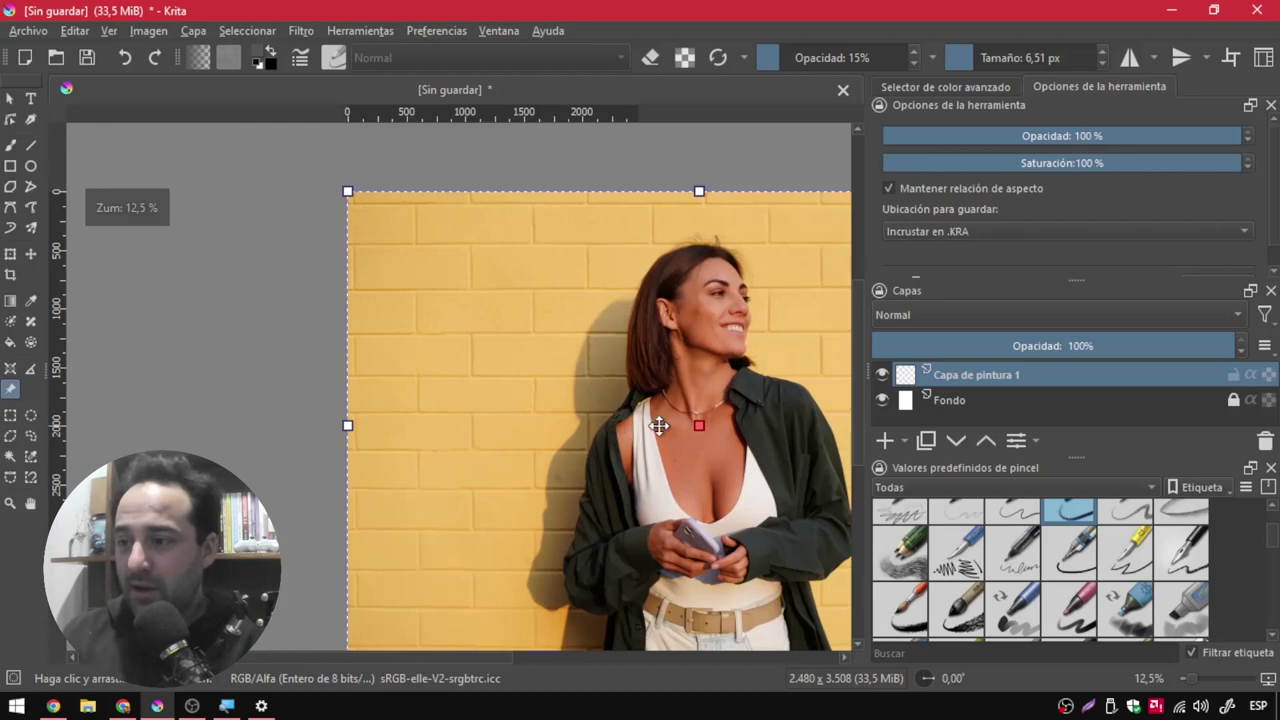
pyautogui.scroll(-2, 659, 426)
pyautogui.moveTo(666, 420); pyautogui.dragTo(529, 371)
pyautogui.scroll(2, 565, 428)
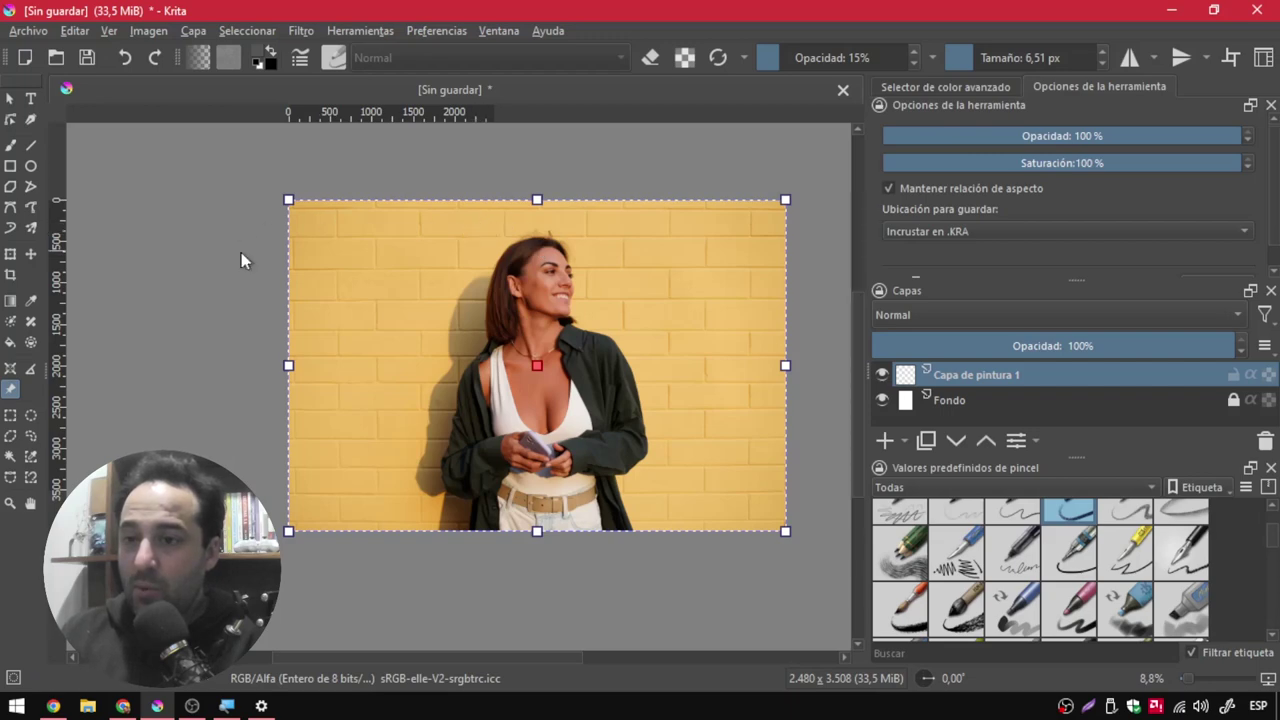
pyautogui.moveTo(326, 207)
pyautogui.mouseDown()
pyautogui.moveTo(414, 251)
pyautogui.moveTo(430, 277)
pyautogui.mouseUp()
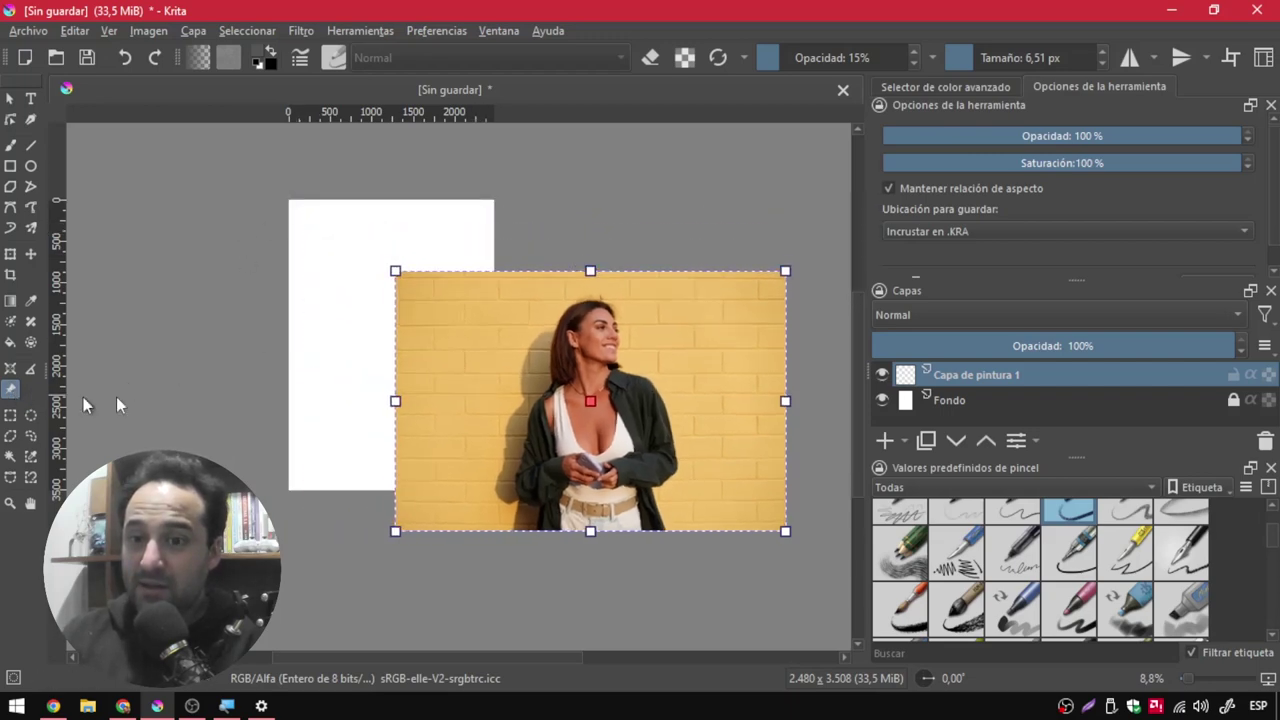
pyautogui.moveTo(578, 390); pyautogui.dragTo(370, 331)
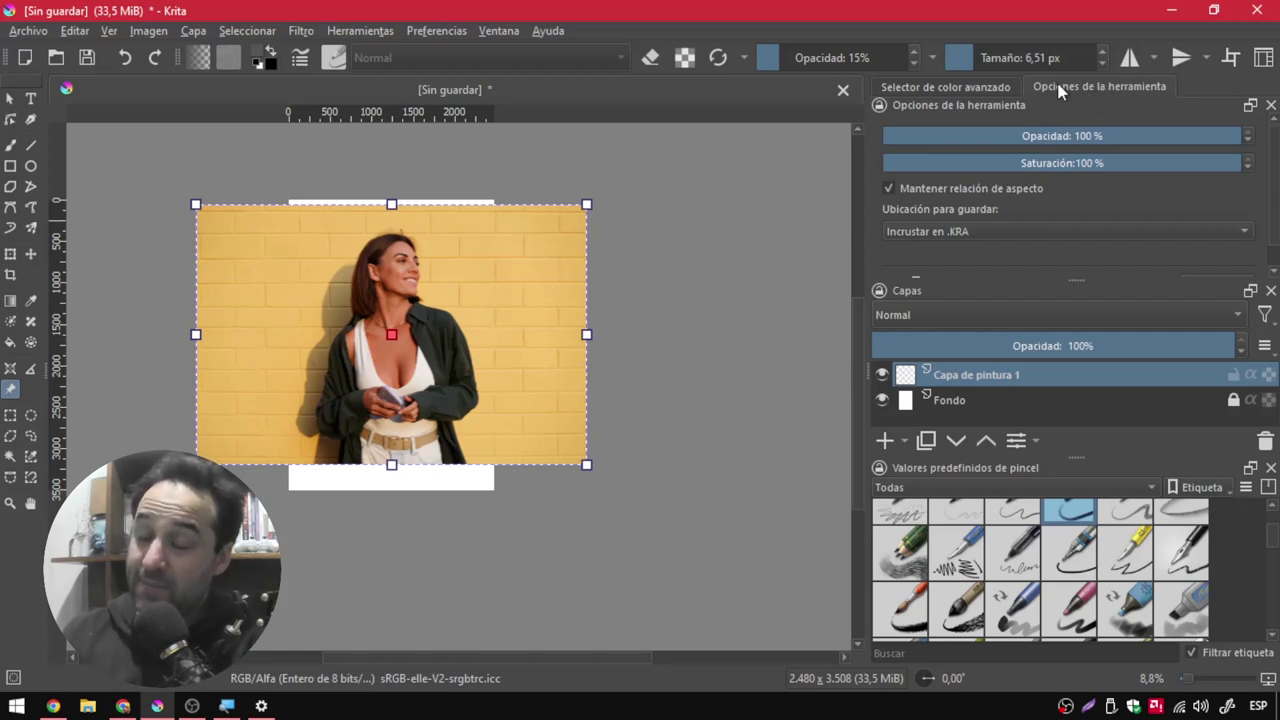
pyautogui.moveTo(1052, 134); pyautogui.dragTo(1024, 127)
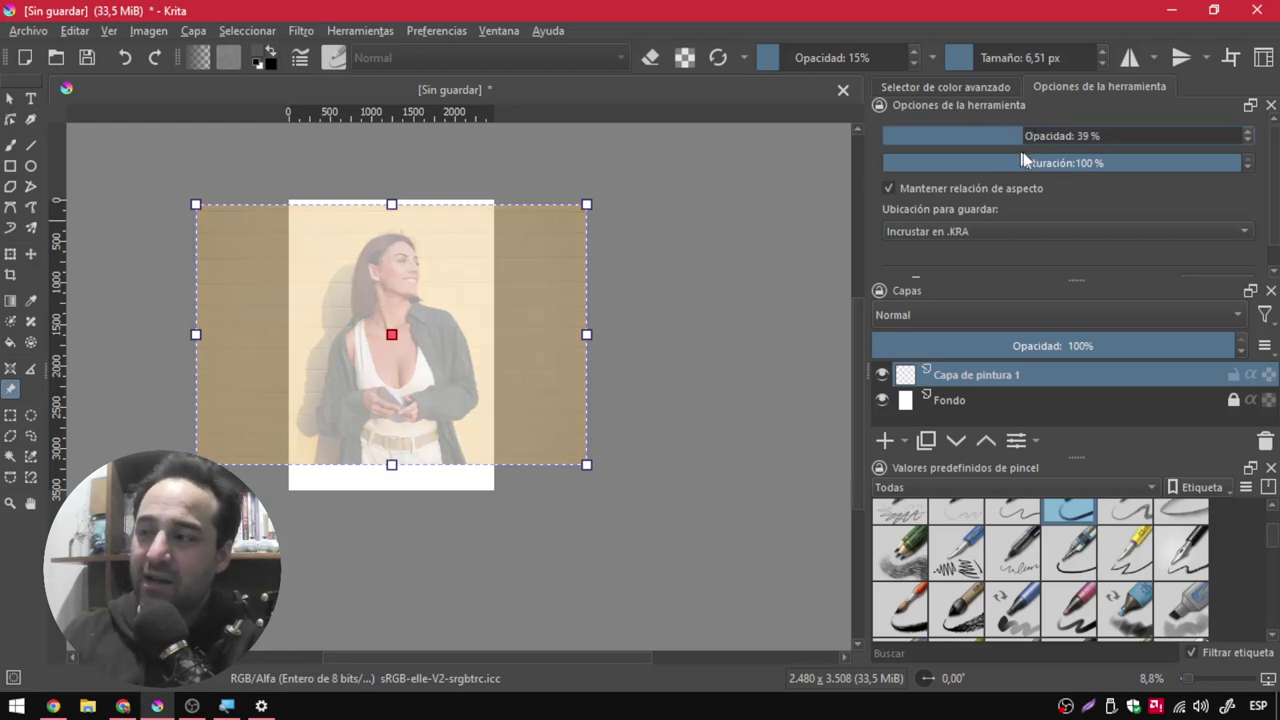
pyautogui.moveTo(1097, 161); pyautogui.dragTo(1081, 167)
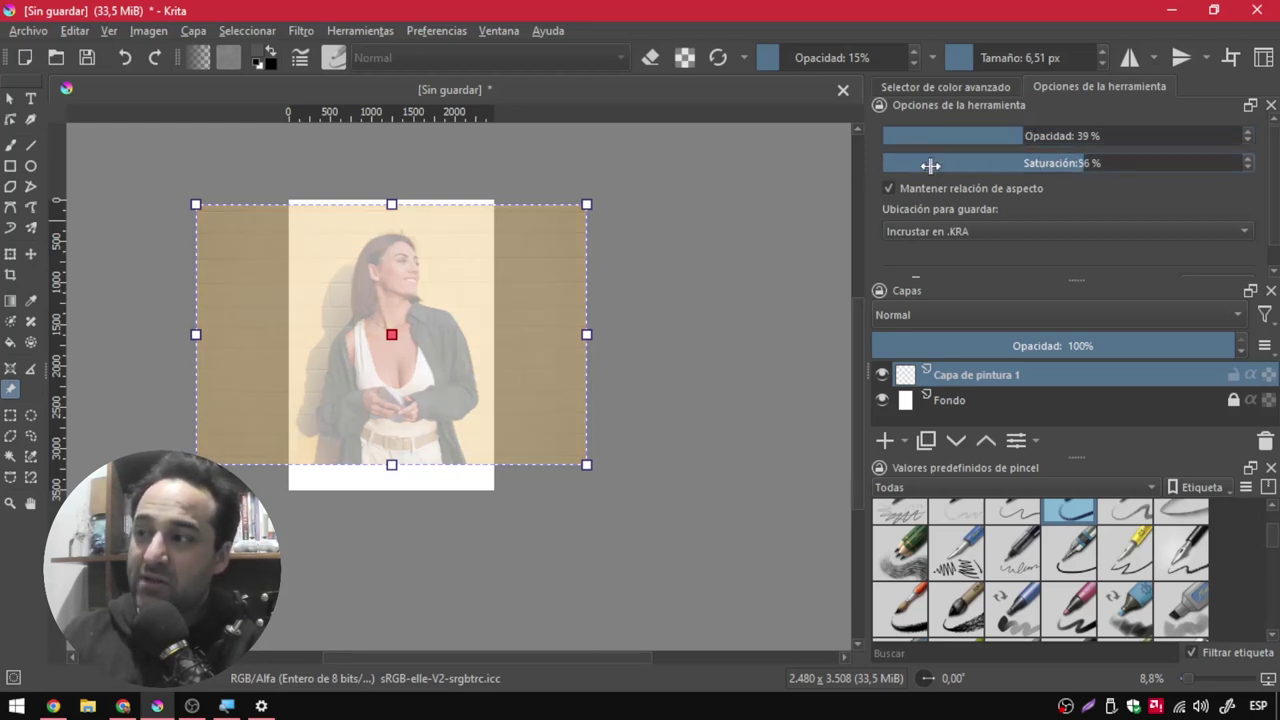
pyautogui.moveTo(930, 165); pyautogui.dragTo(899, 165)
pyautogui.click(885, 165)
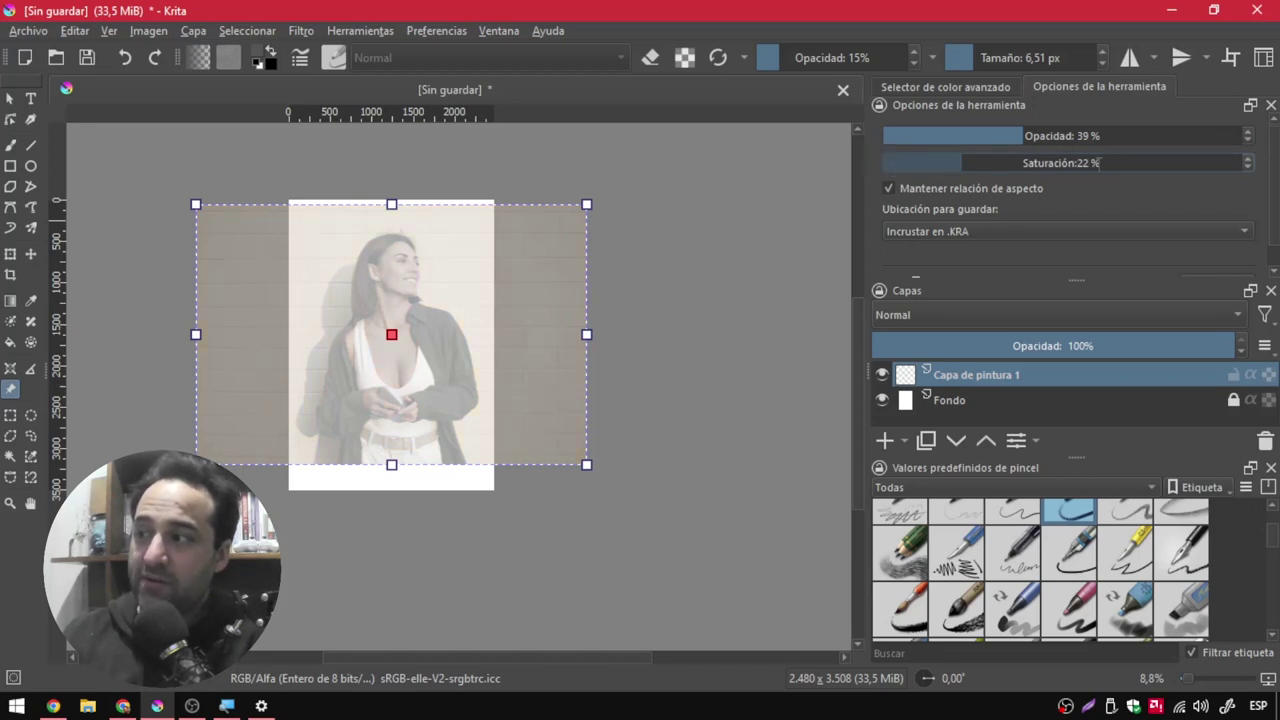
pyautogui.moveTo(1123, 170); pyautogui.dragTo(1101, 163)
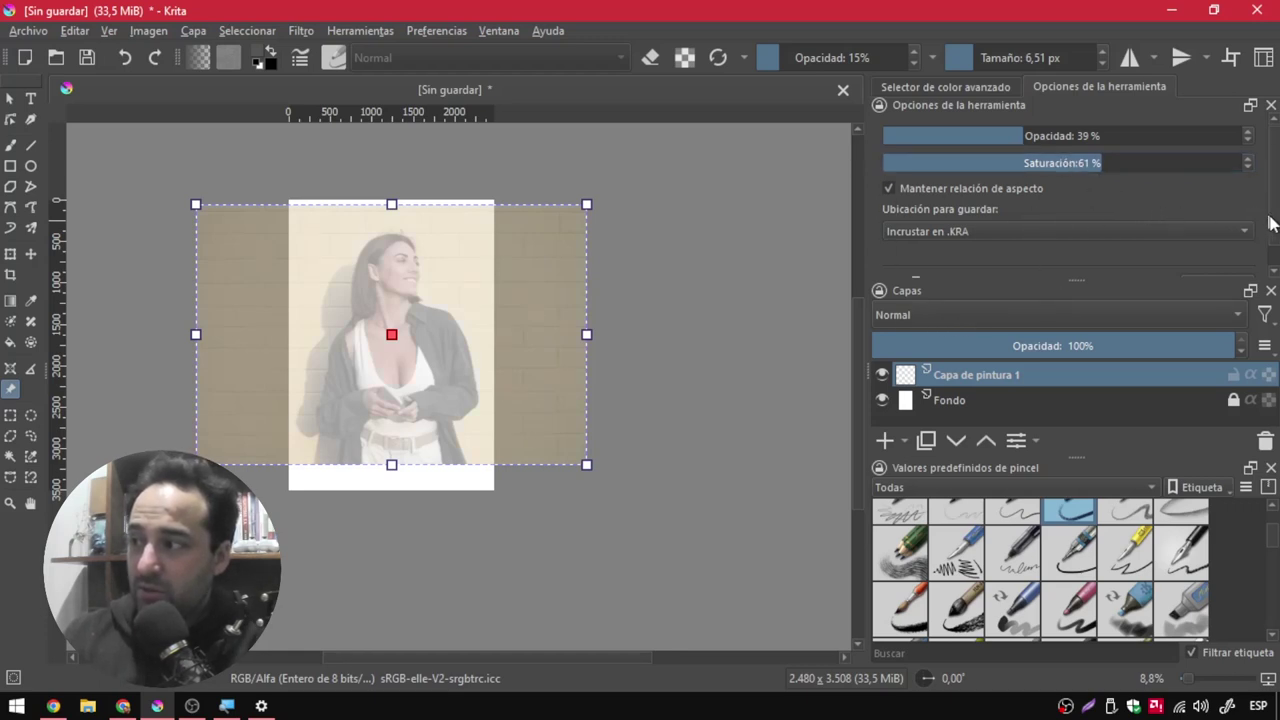
pyautogui.scroll(-1, 1272, 222)
pyautogui.scroll(-1, 1272, 222)
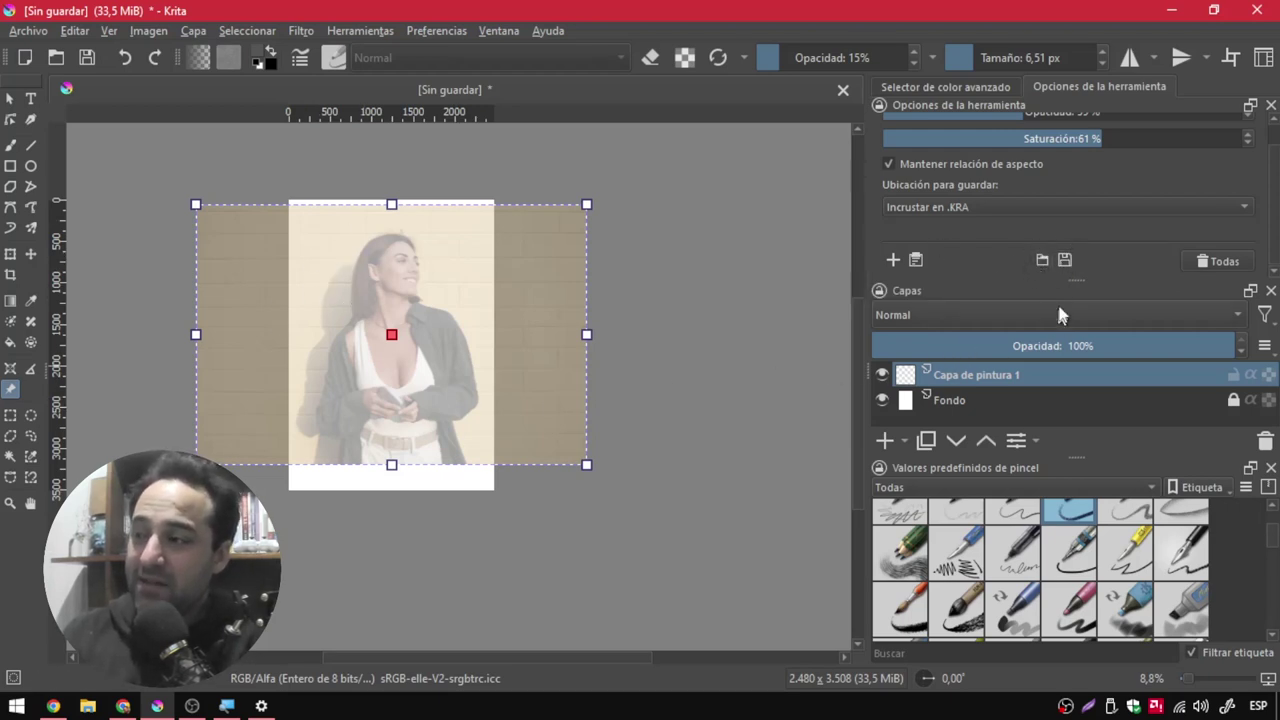
pyautogui.click(1064, 262)
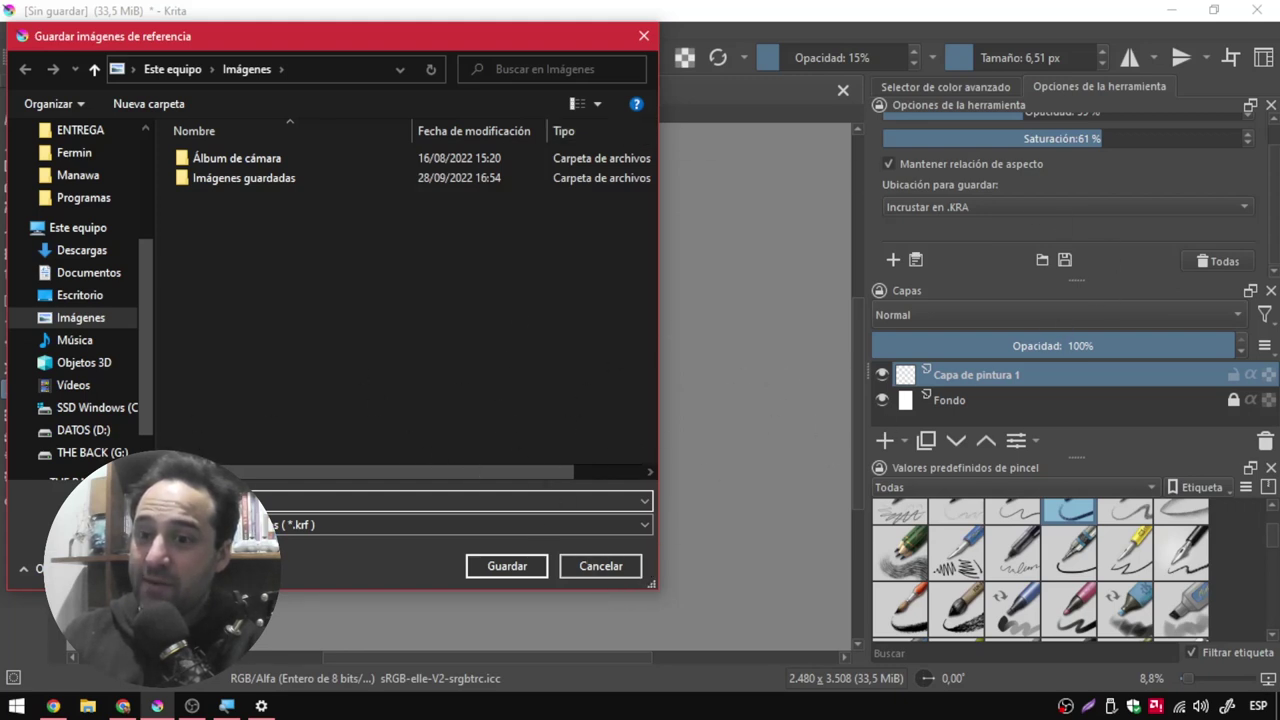
pyautogui.click(598, 566)
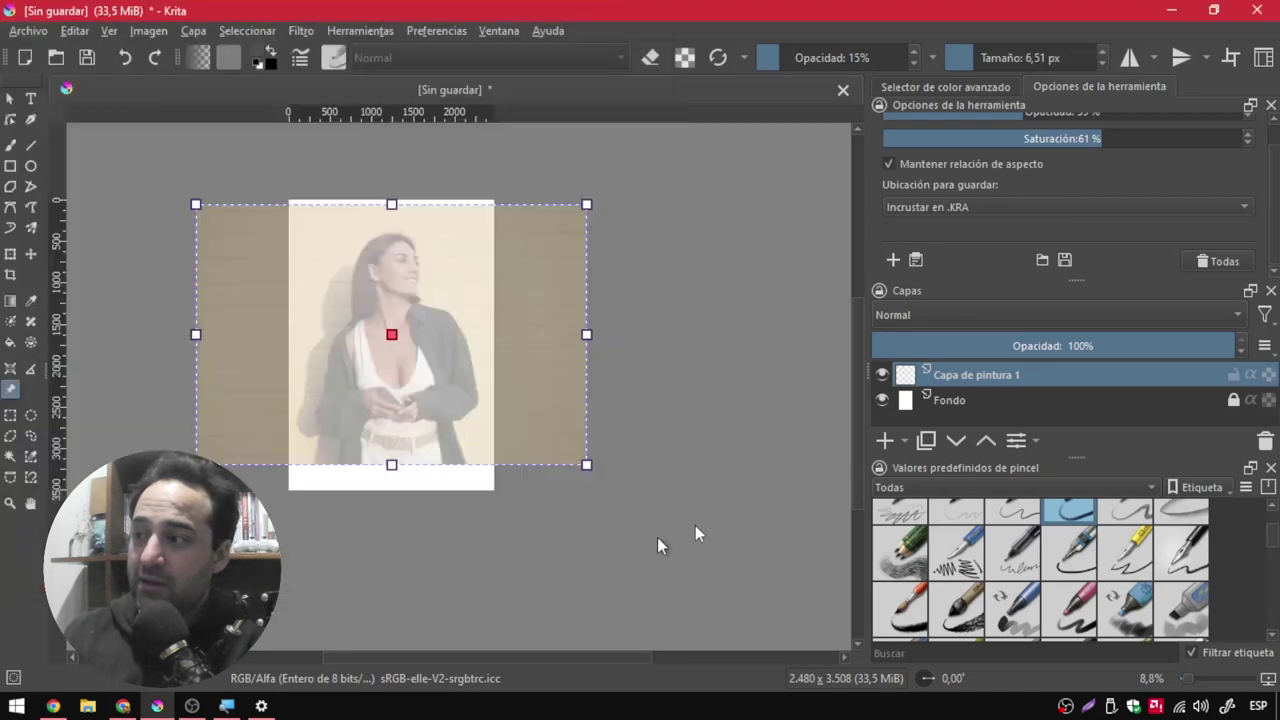
pyautogui.click(1042, 261)
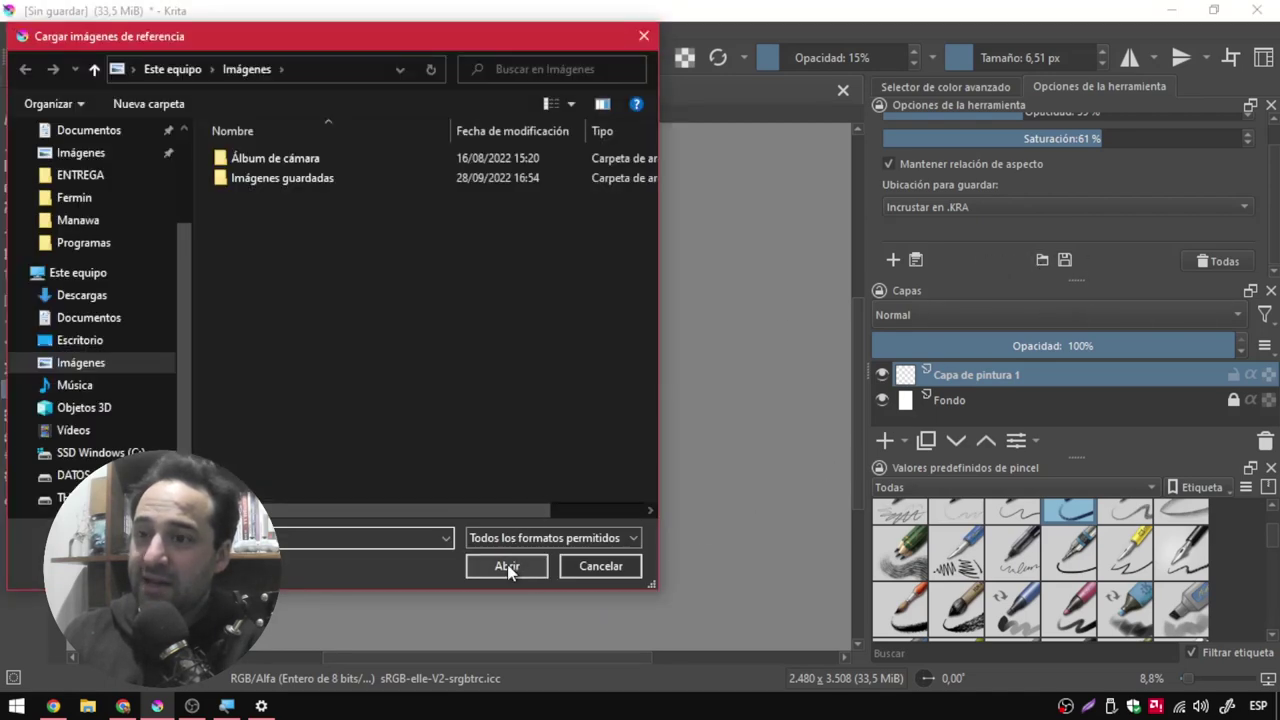
pyautogui.click(600, 566)
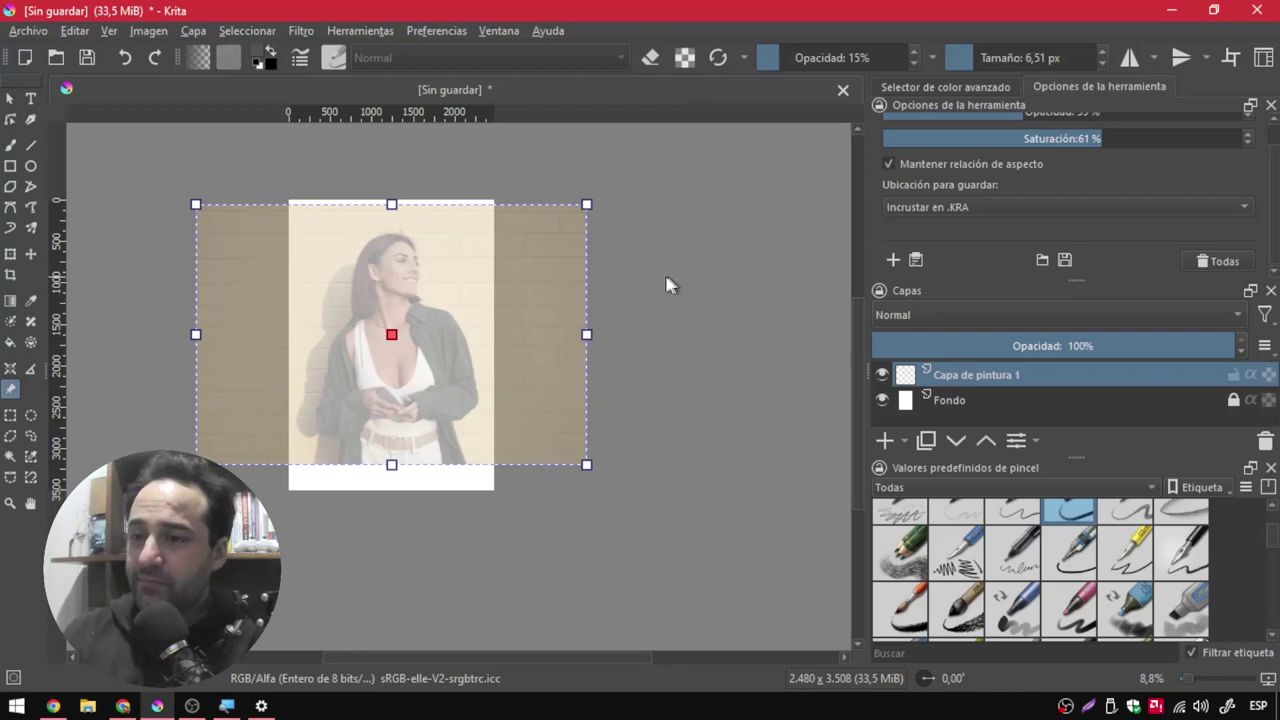
pyautogui.scroll(1, 405, 262)
# Zoom into the face, select the Freehand Brush and pick a darker pencil colour.
pyautogui.scroll(1, 397, 263)
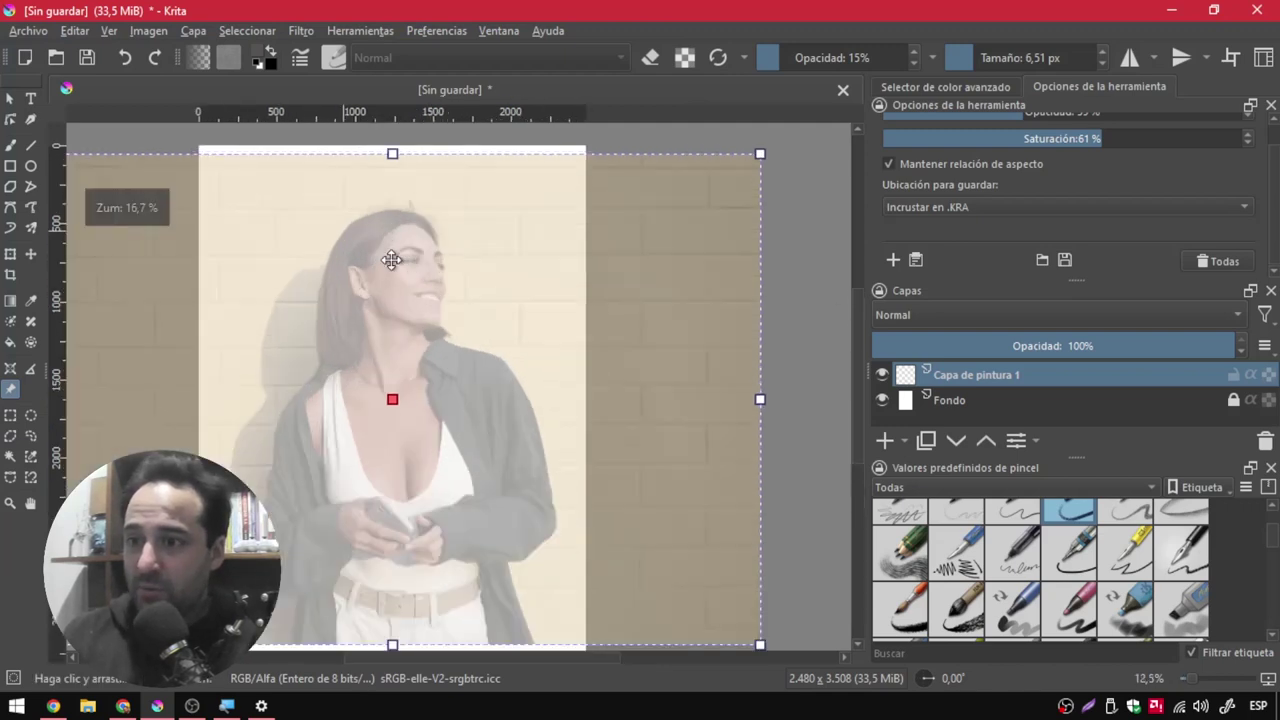
pyautogui.scroll(2, 393, 265)
pyautogui.scroll(1, 390, 266)
pyautogui.scroll(1, 400, 230)
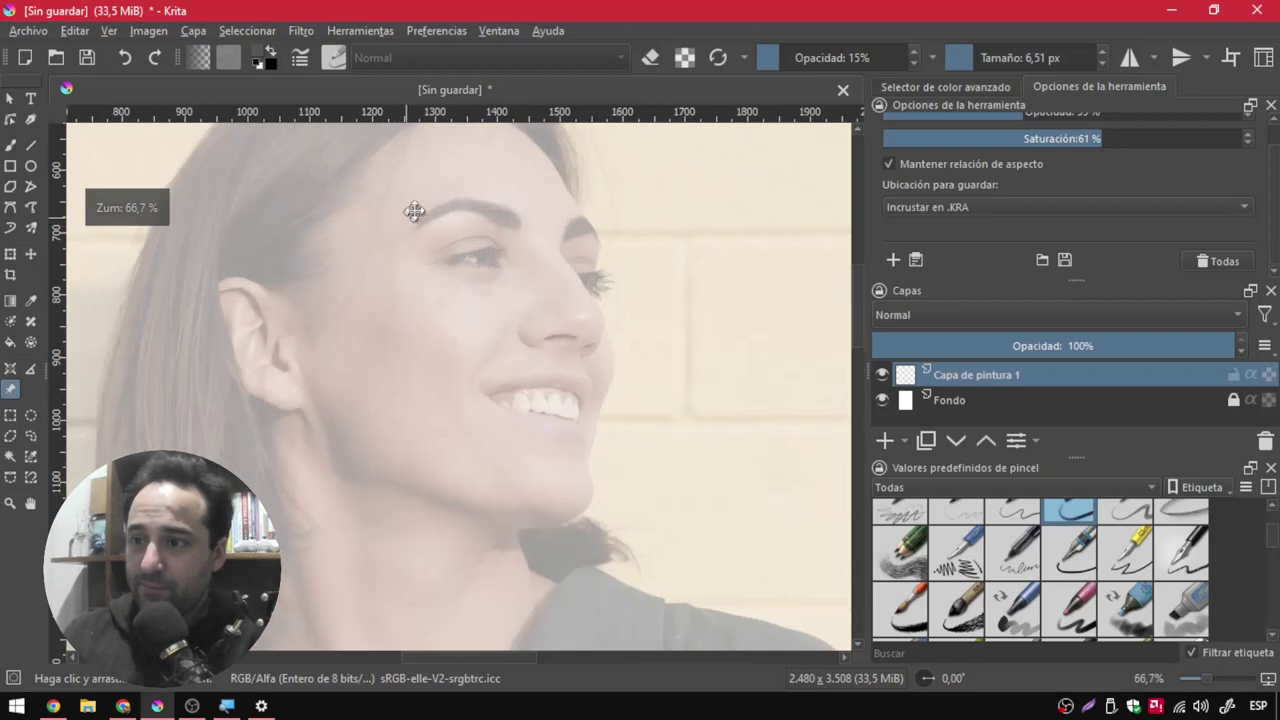
pyautogui.moveTo(469, 183); pyautogui.dragTo(460, 259)
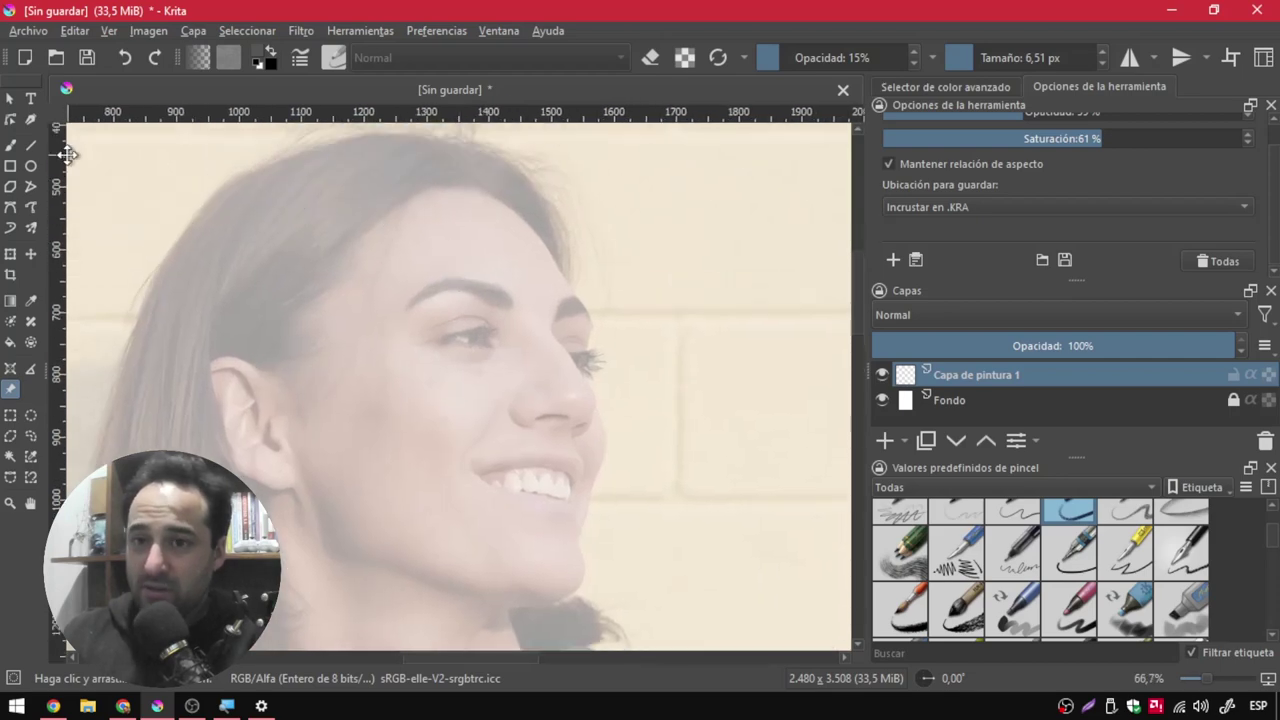
pyautogui.click(10, 146)
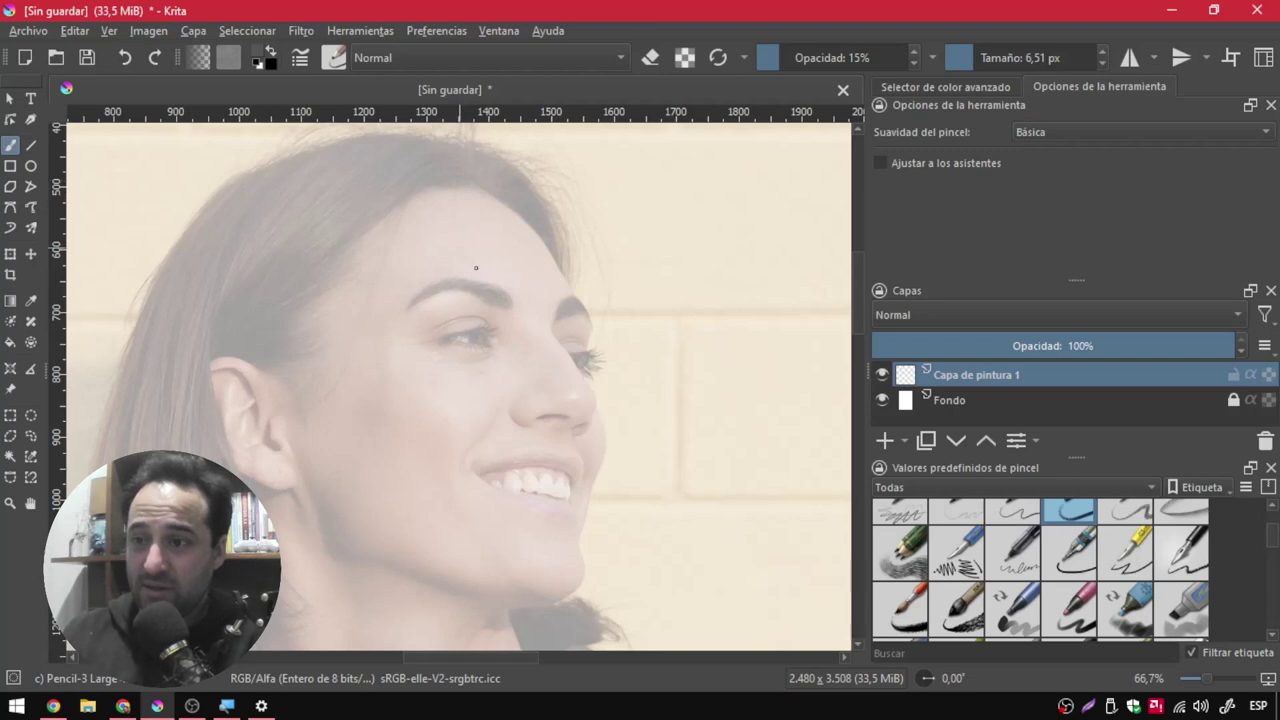
pyautogui.scroll(1, 462, 250)
pyautogui.scroll(1, 540, 326)
pyautogui.scroll(2, 1101, 591)
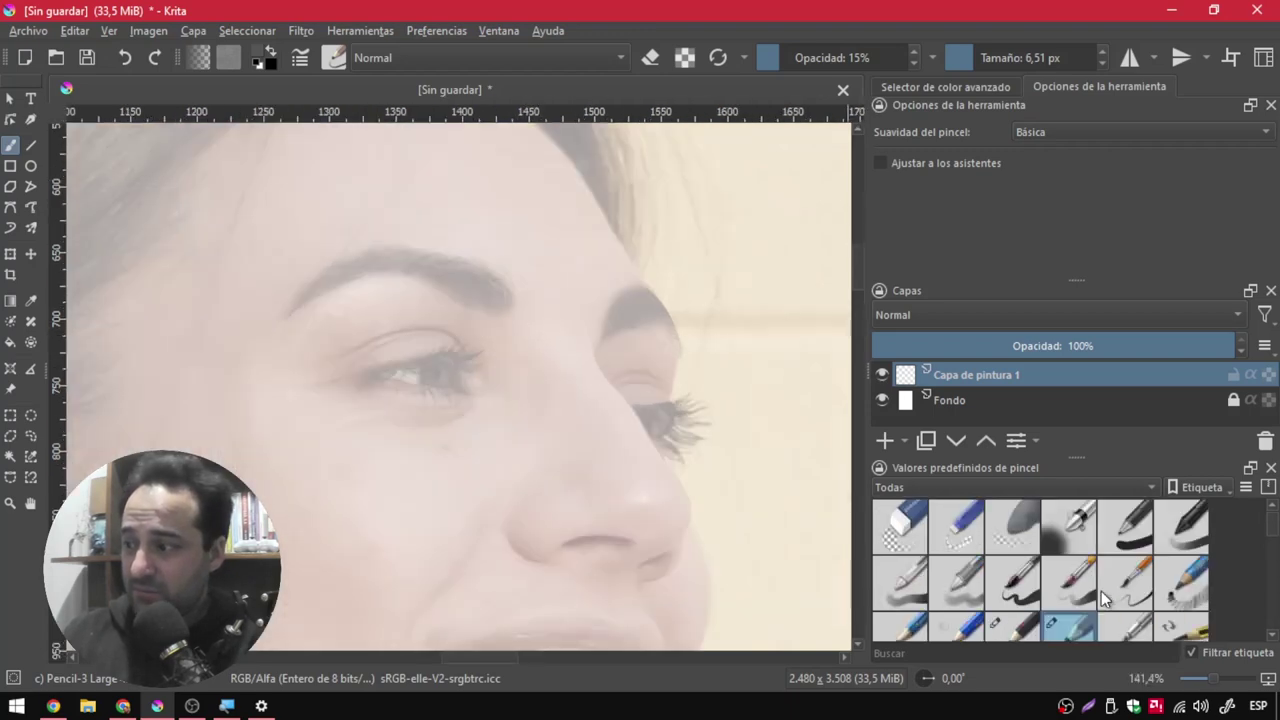
pyautogui.scroll(-2, 1066, 605)
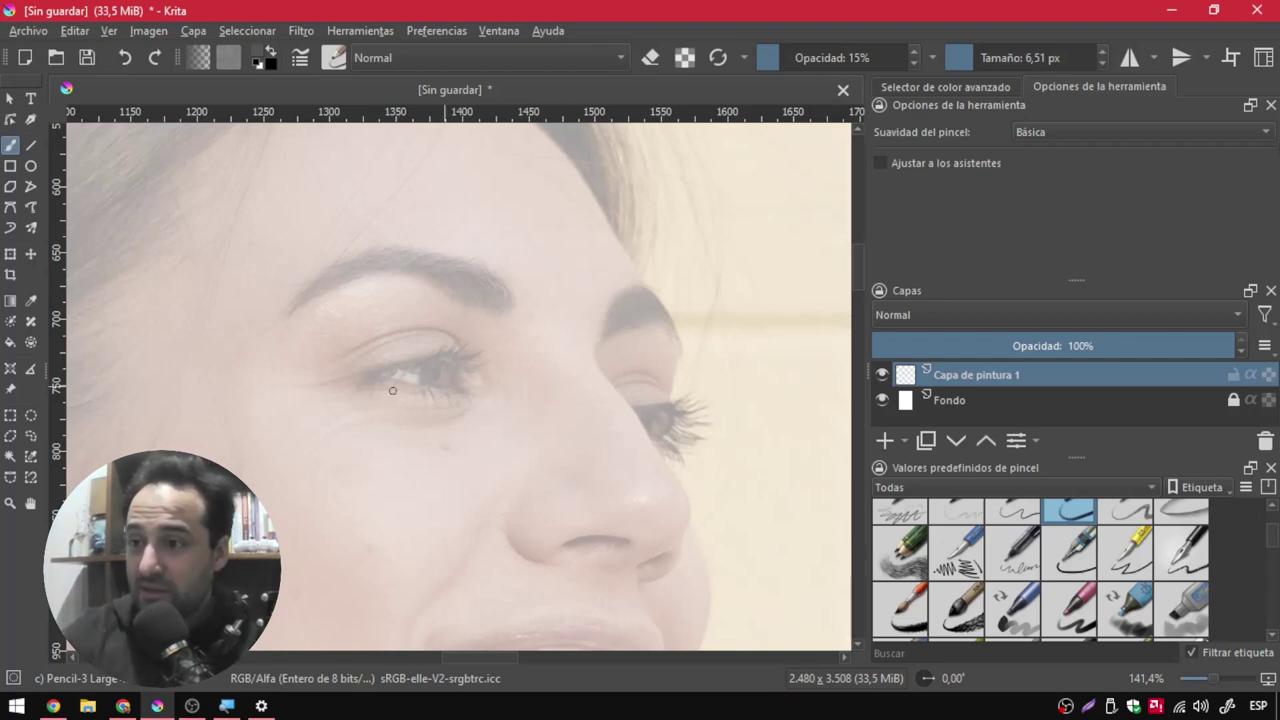
pyautogui.scroll(2, 451, 309)
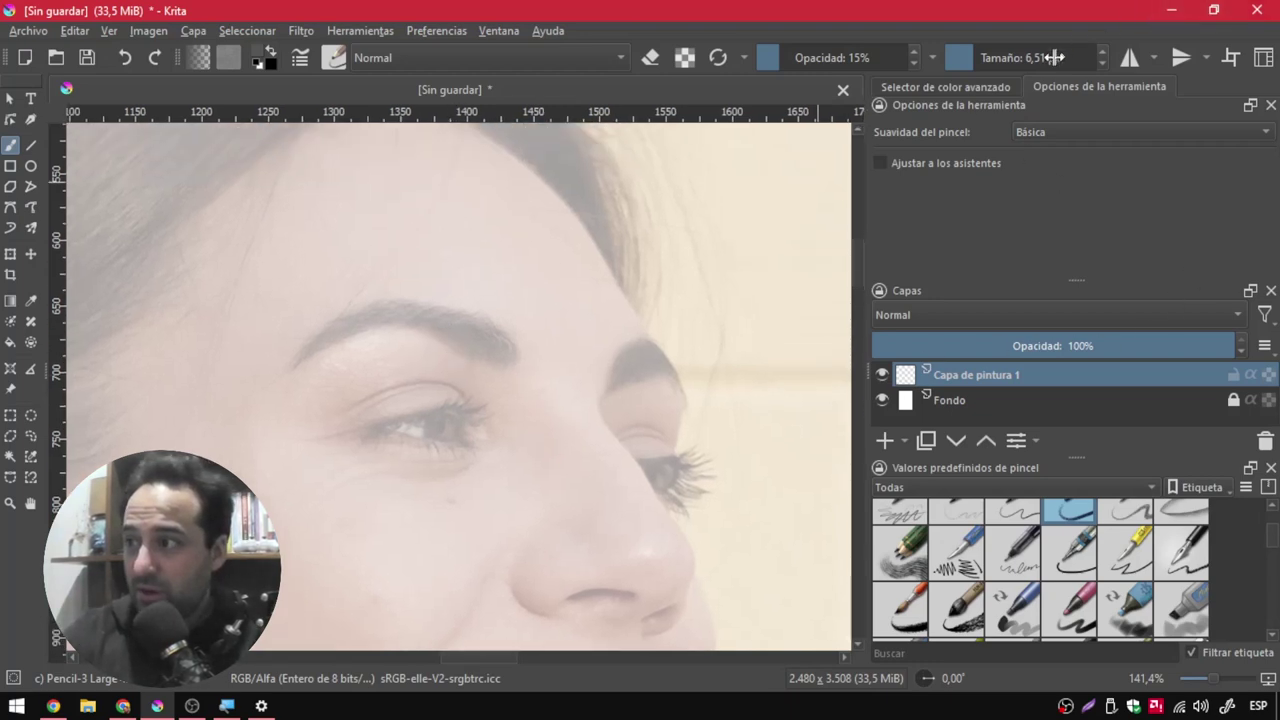
pyautogui.click(976, 88)
pyautogui.click(1058, 138)
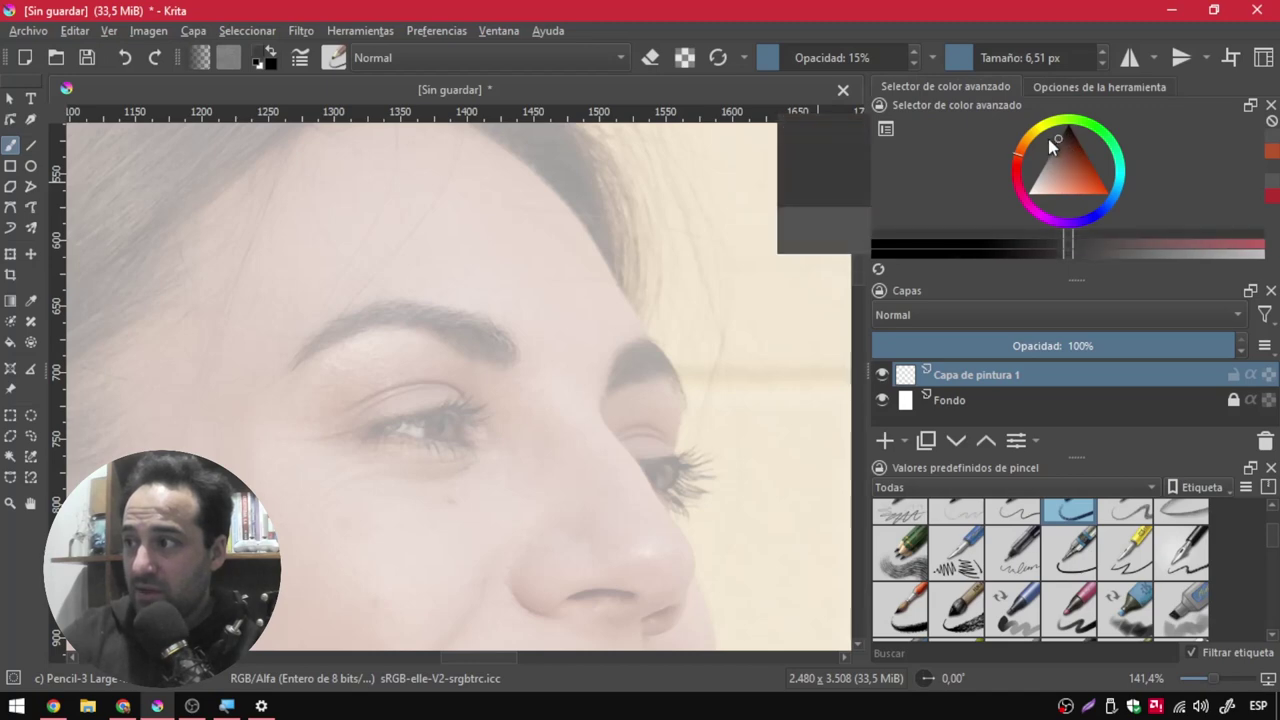
# Draw a solid arched eyebrow with the brush enlarged to about 19 px.
pyautogui.moveTo(431, 267); pyautogui.dragTo(433, 275)
pyautogui.moveTo(502, 335)
pyautogui.mouseDown()
pyautogui.moveTo(507, 356)
pyautogui.moveTo(443, 325)
pyautogui.mouseUp()
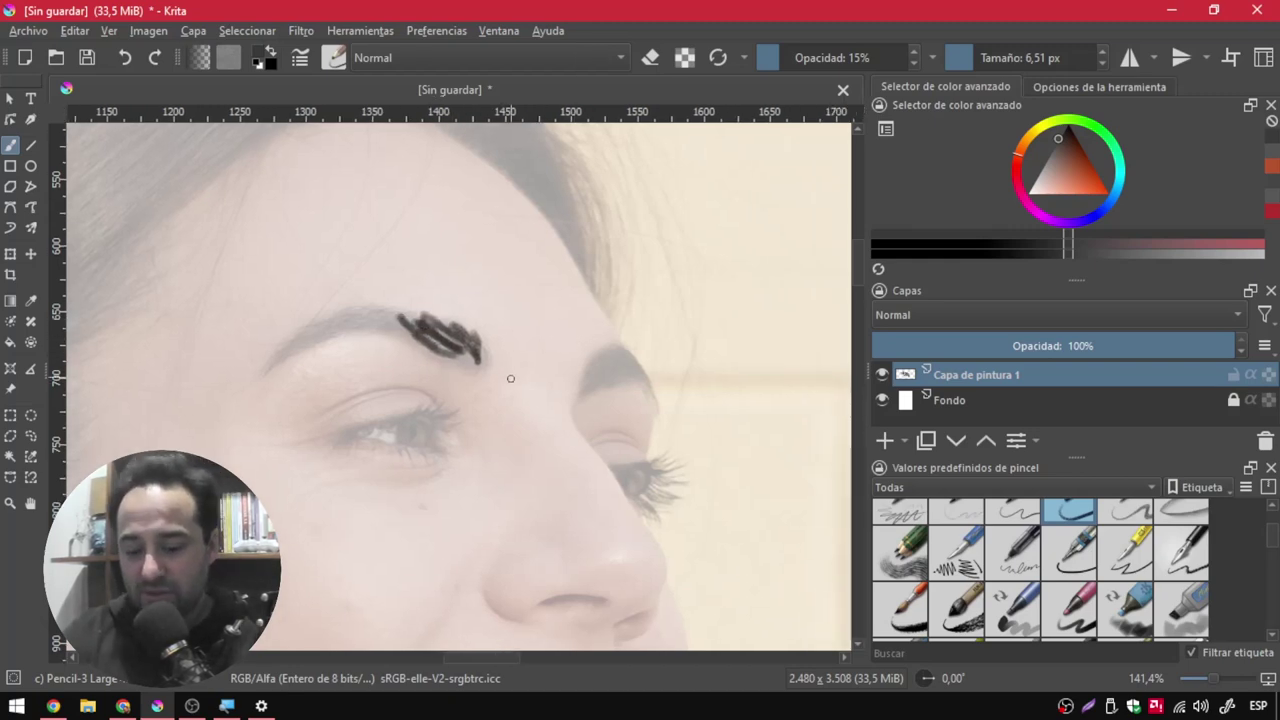
pyautogui.press(']')
pyautogui.press(']')
pyautogui.press(']')
pyautogui.press(']')
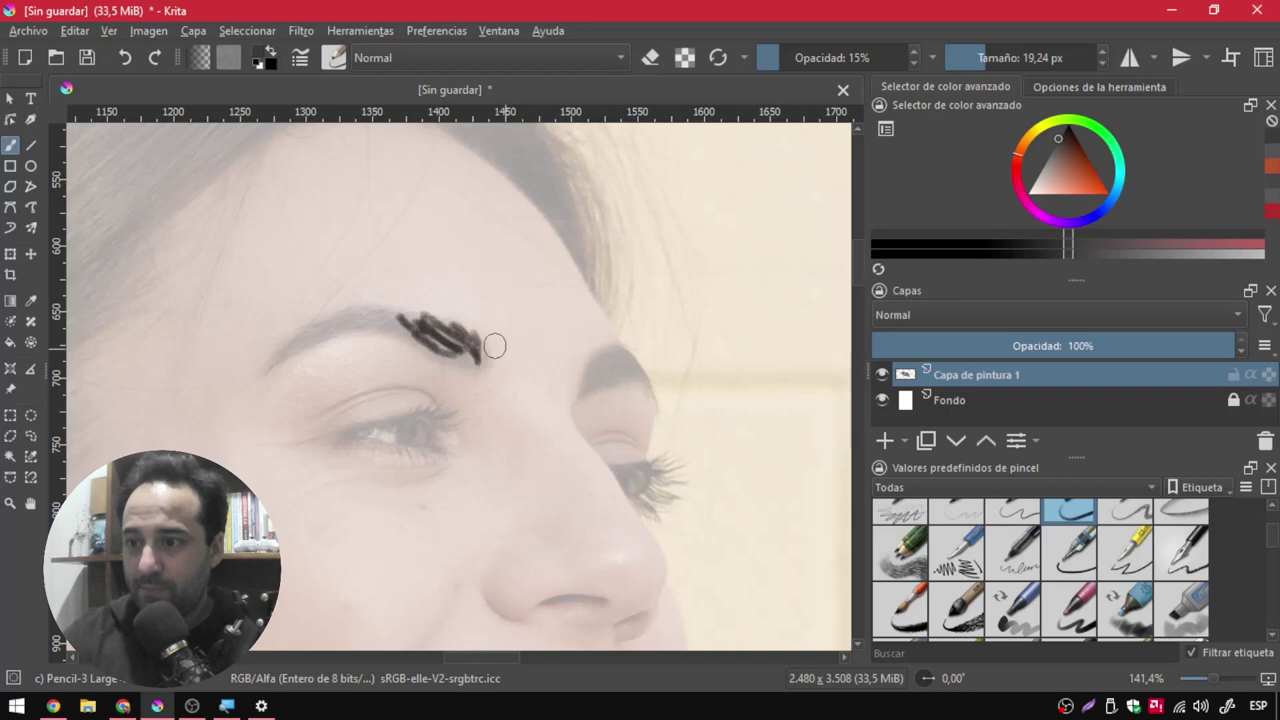
pyautogui.moveTo(440, 338)
pyautogui.mouseDown()
pyautogui.moveTo(472, 348)
pyautogui.moveTo(374, 337)
pyautogui.moveTo(560, 371)
pyautogui.moveTo(450, 378)
pyautogui.moveTo(418, 396)
pyautogui.moveTo(520, 342)
pyautogui.mouseUp()
pyautogui.moveTo(410, 400)
pyautogui.mouseDown()
pyautogui.moveTo(475, 365)
pyautogui.moveTo(459, 371)
pyautogui.mouseUp()
# Shrink the brush to about 8.6 px, rotate the view, and outline the eye's upper lid and far side.
pyautogui.press('[')
pyautogui.press('[')
pyautogui.press('[')
pyautogui.moveTo(516, 379)
pyautogui.mouseDown()
pyautogui.moveTo(466, 314)
pyautogui.moveTo(440, 345)
pyautogui.moveTo(487, 413)
pyautogui.mouseUp()
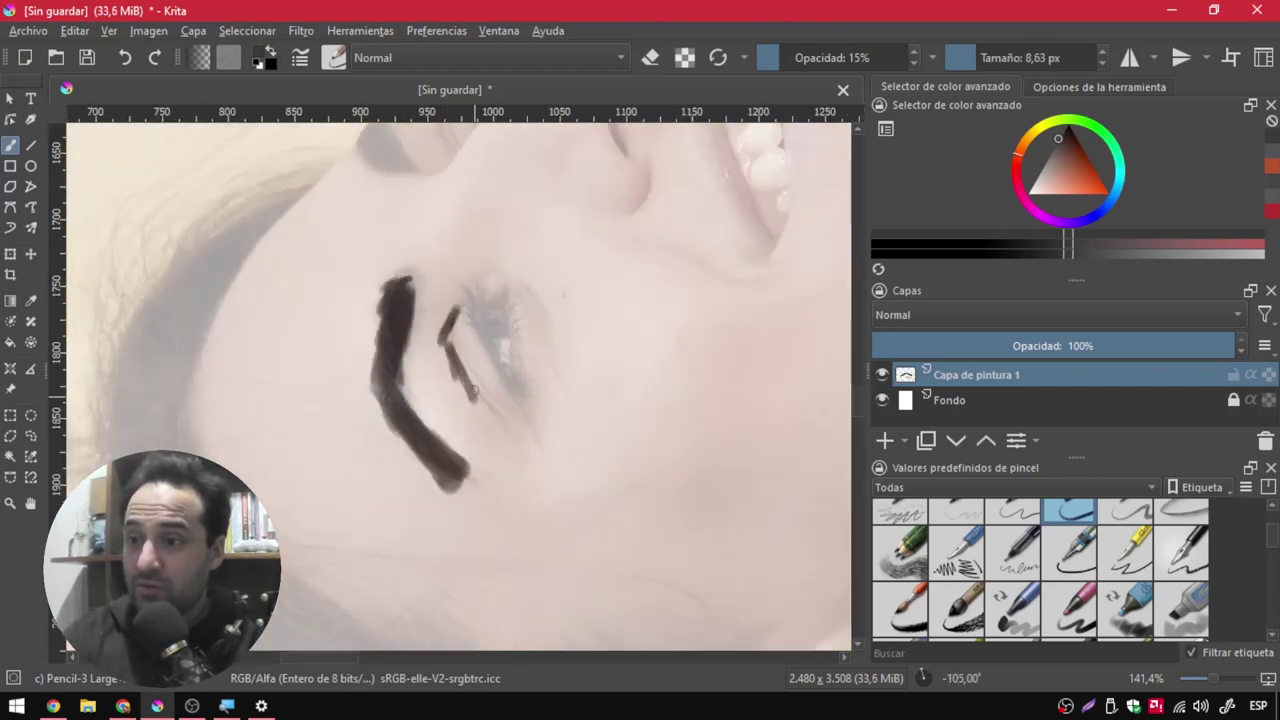
pyautogui.moveTo(475, 300); pyautogui.dragTo(517, 404)
pyautogui.moveTo(478, 308)
pyautogui.mouseDown()
pyautogui.moveTo(500, 298)
pyautogui.moveTo(515, 392)
pyautogui.mouseUp()
pyautogui.moveTo(524, 280); pyautogui.dragTo(540, 366)
pyautogui.moveTo(480, 293); pyautogui.dragTo(530, 363)
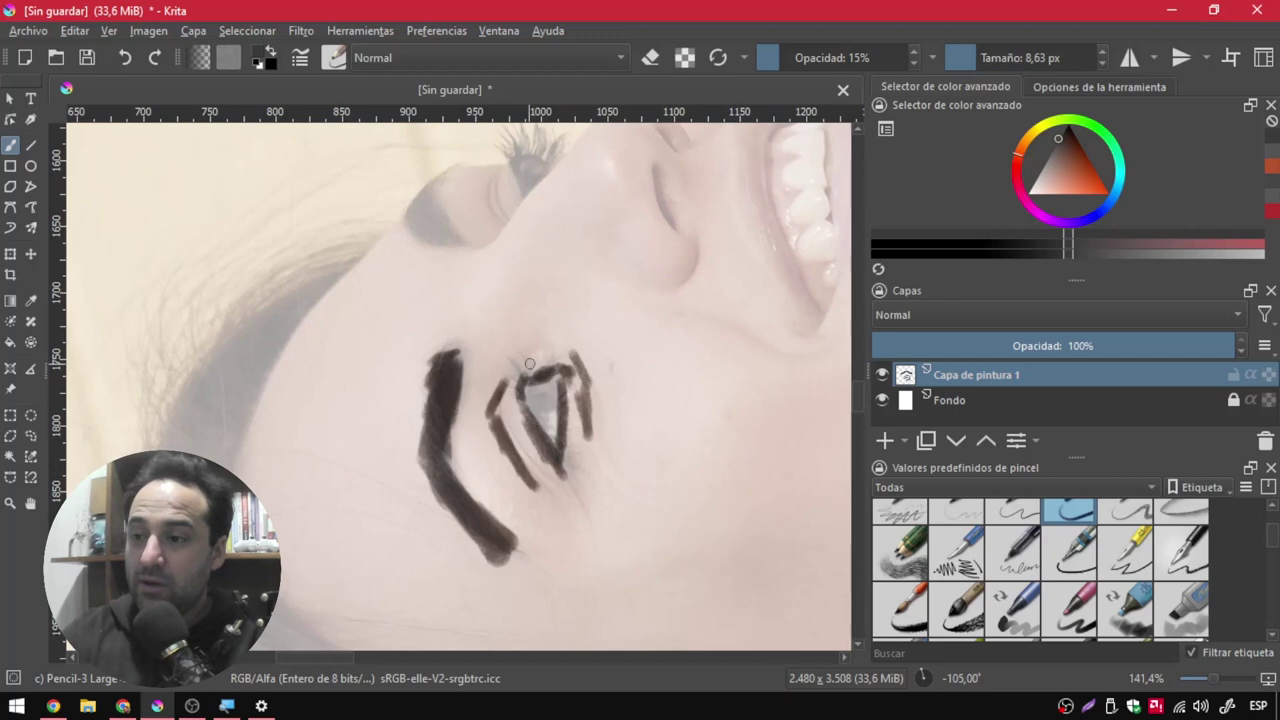
# At -135° rotation, draw the nose line, erase its lower end, and add far-eye strokes.
pyautogui.press('4')
pyautogui.press('4')
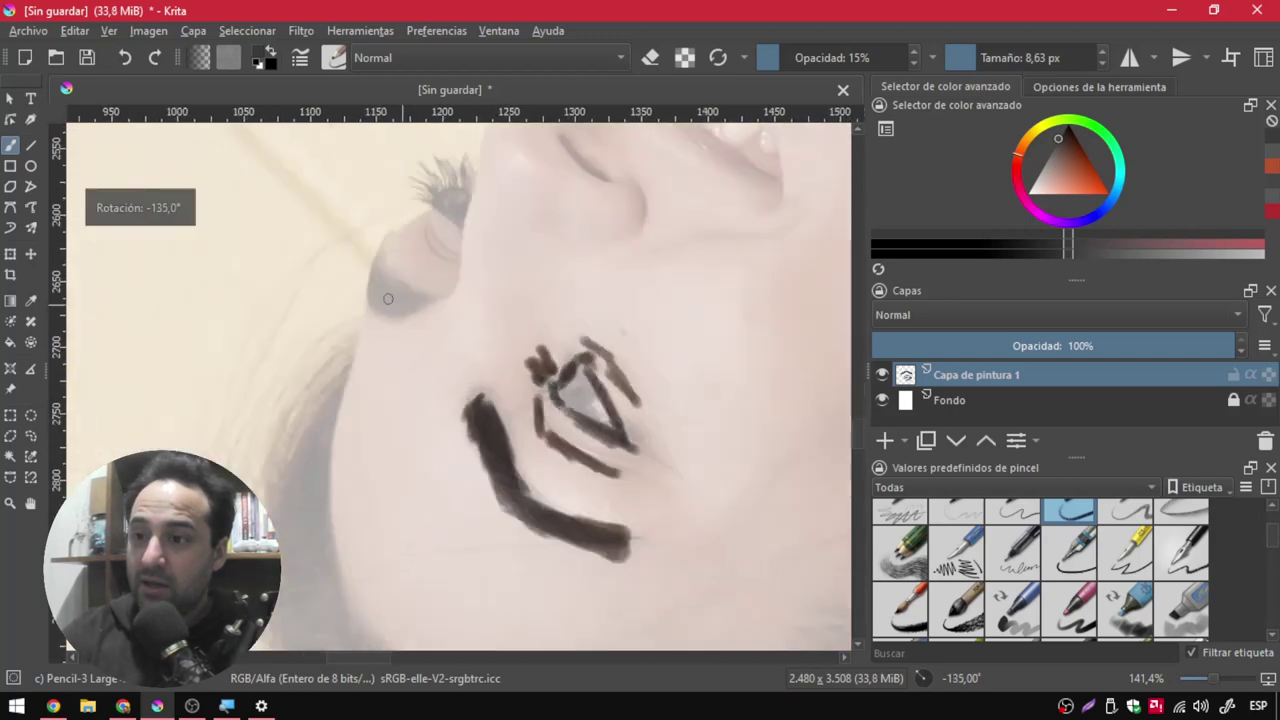
pyautogui.moveTo(395, 250); pyautogui.dragTo(385, 290)
pyautogui.moveTo(406, 216); pyautogui.dragTo(380, 317)
pyautogui.moveTo(393, 262); pyautogui.dragTo(378, 455)
pyautogui.moveTo(385, 300)
pyautogui.mouseDown()
pyautogui.moveTo(348, 542)
pyautogui.moveTo(360, 524)
pyautogui.mouseUp()
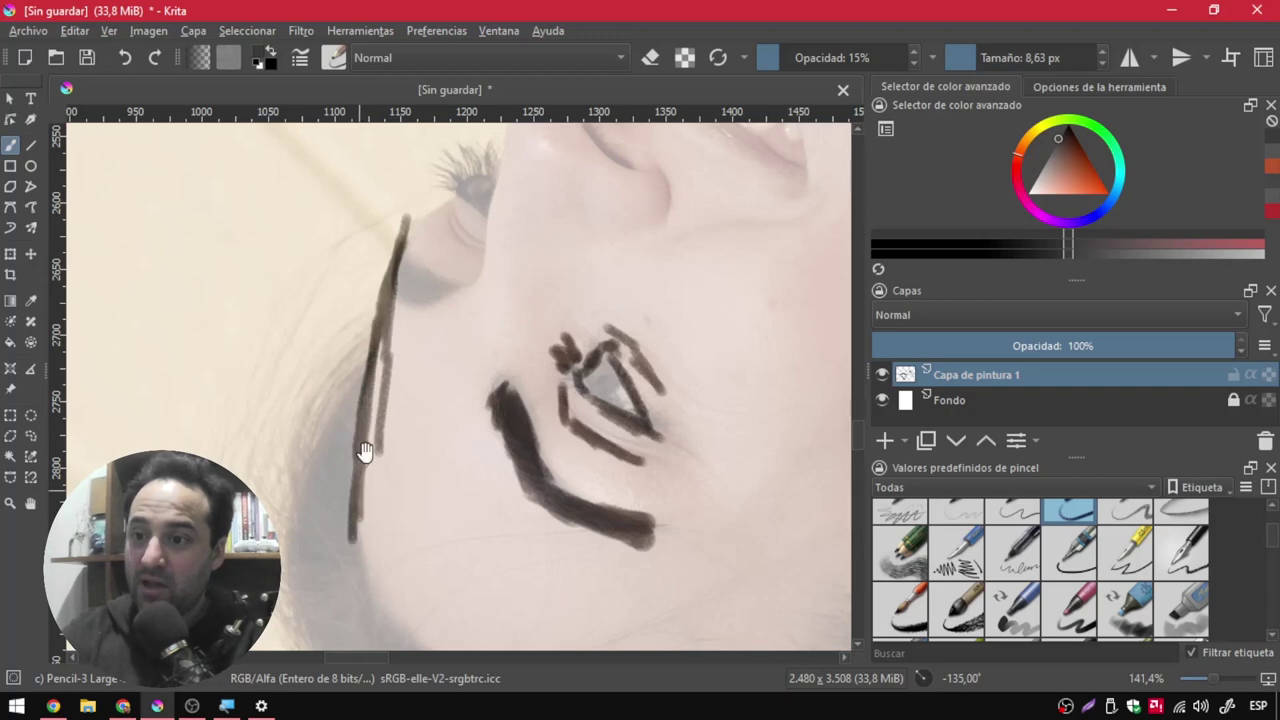
pyautogui.scroll(2, 400, 380)
pyautogui.press('e')
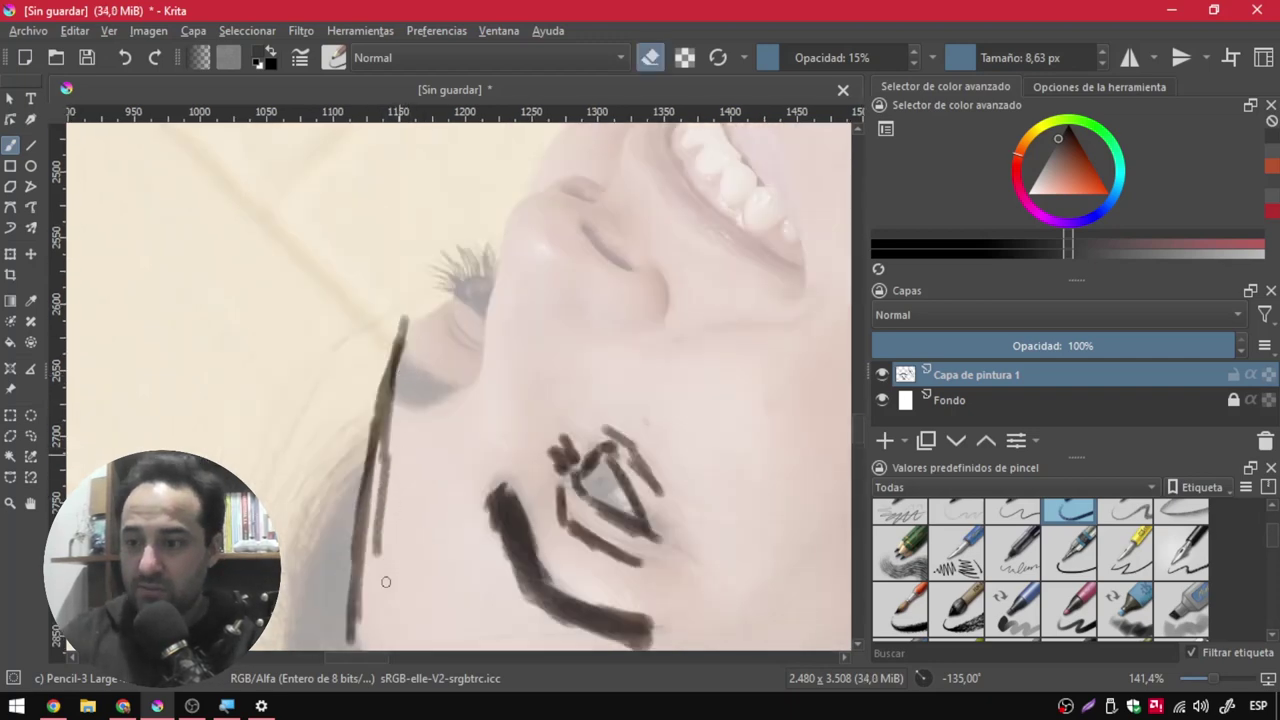
pyautogui.moveTo(395, 452); pyautogui.dragTo(374, 556)
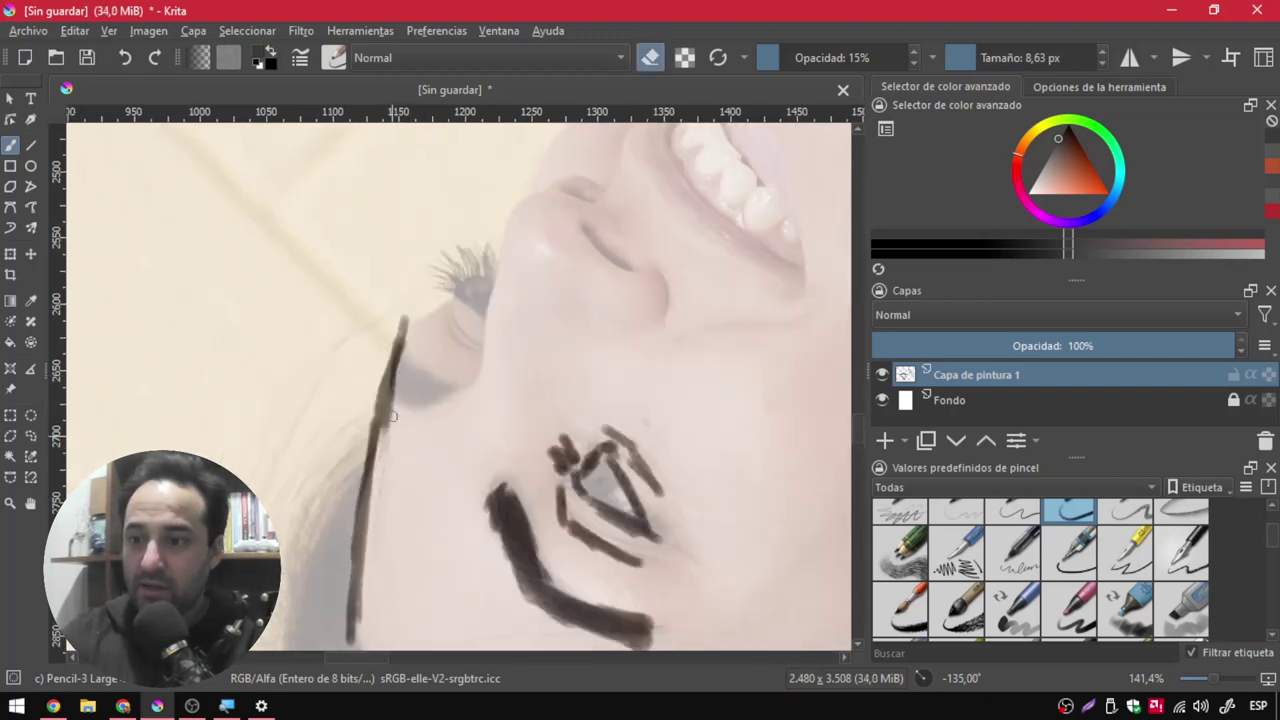
pyautogui.press('e')
pyautogui.scroll(1, 400, 380)
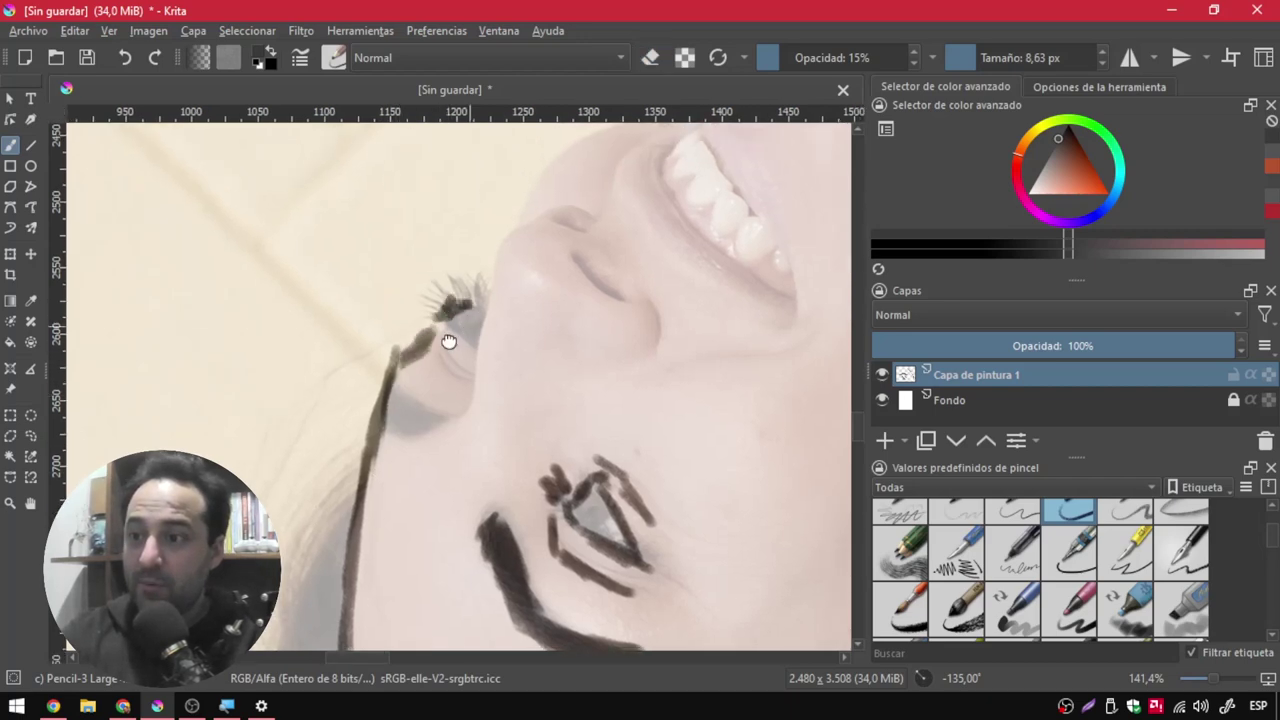
pyautogui.moveTo(449, 341); pyautogui.dragTo(428, 356)
pyautogui.moveTo(477, 263)
pyautogui.mouseDown()
pyautogui.moveTo(510, 243)
pyautogui.moveTo(466, 326)
pyautogui.mouseUp()
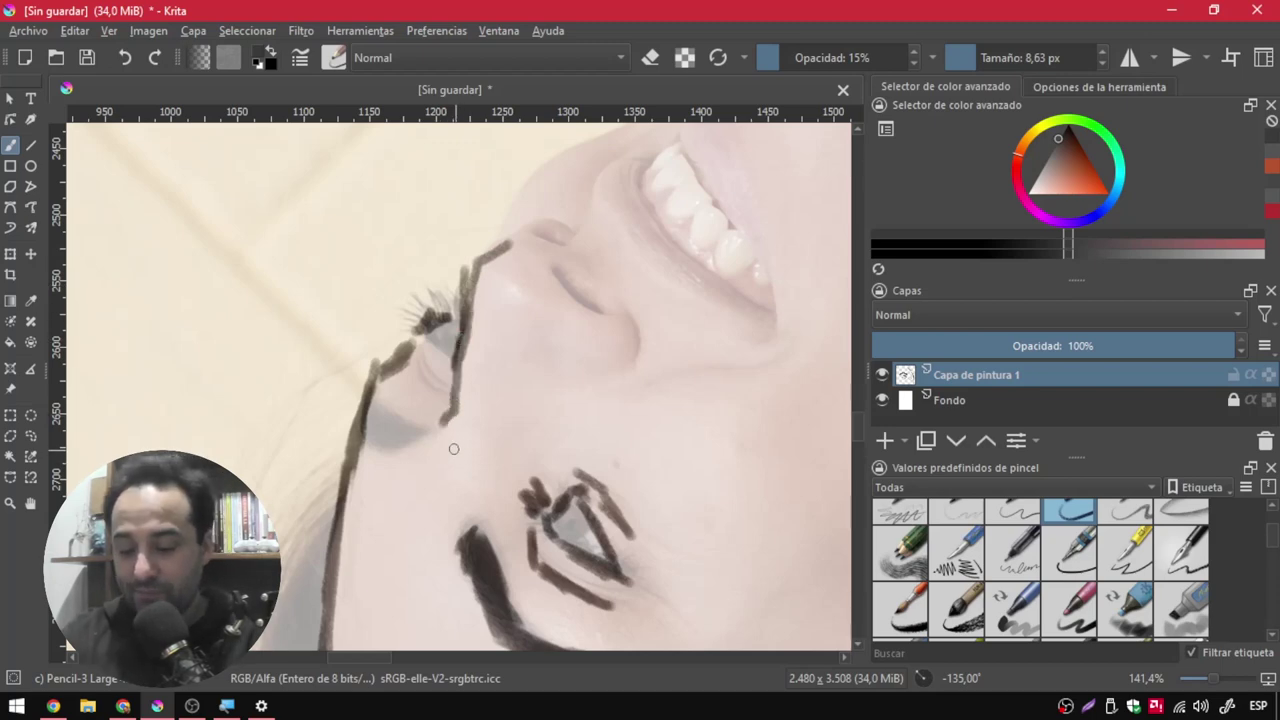
# Try several view rotations, then reset the view upright.
pyautogui.press('4')
pyautogui.press('5')
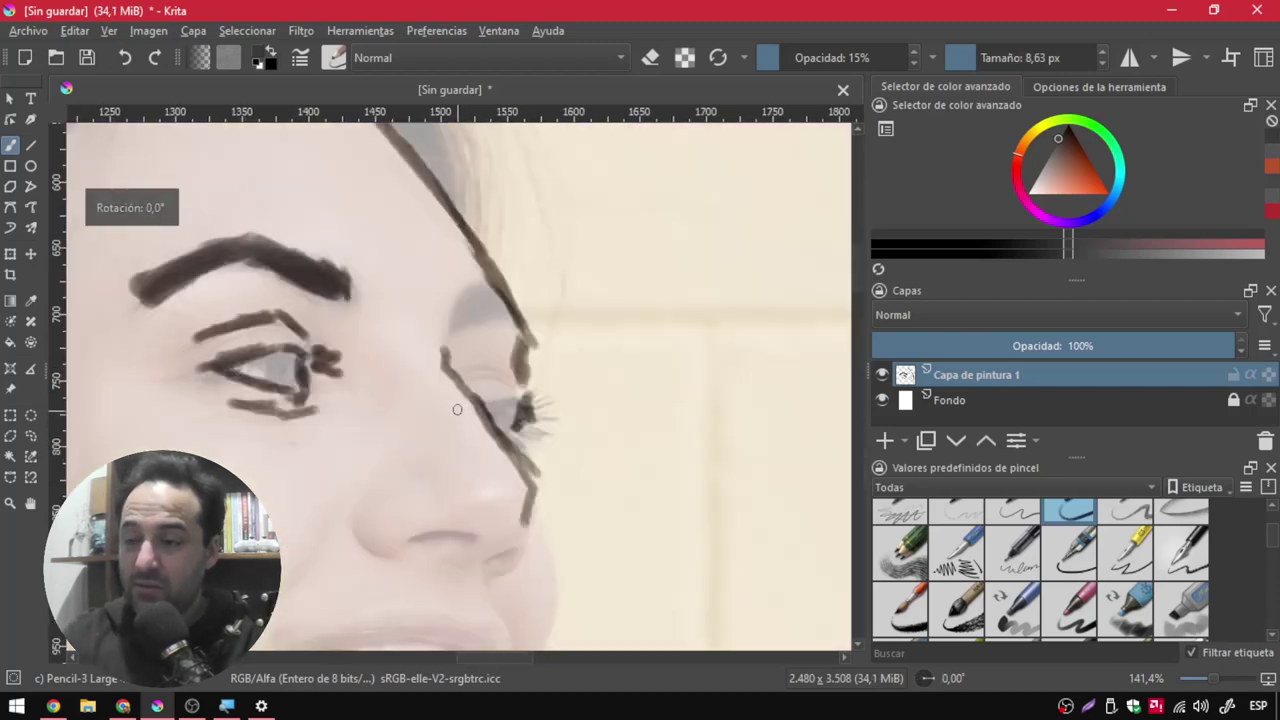
pyautogui.press('4')
pyautogui.press('4')
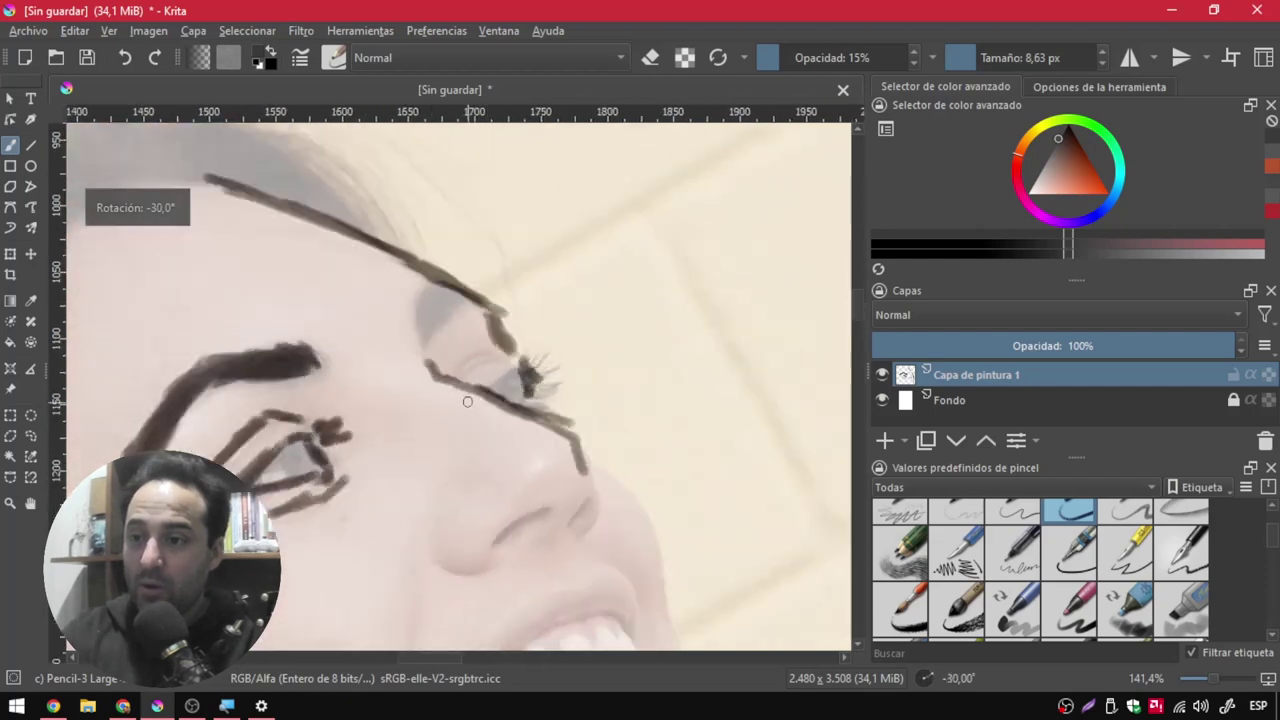
pyautogui.press('6')
pyautogui.press('6')
pyautogui.press('6')
pyautogui.press('6')
pyautogui.press('6')
pyautogui.press('6')
pyautogui.press('6')
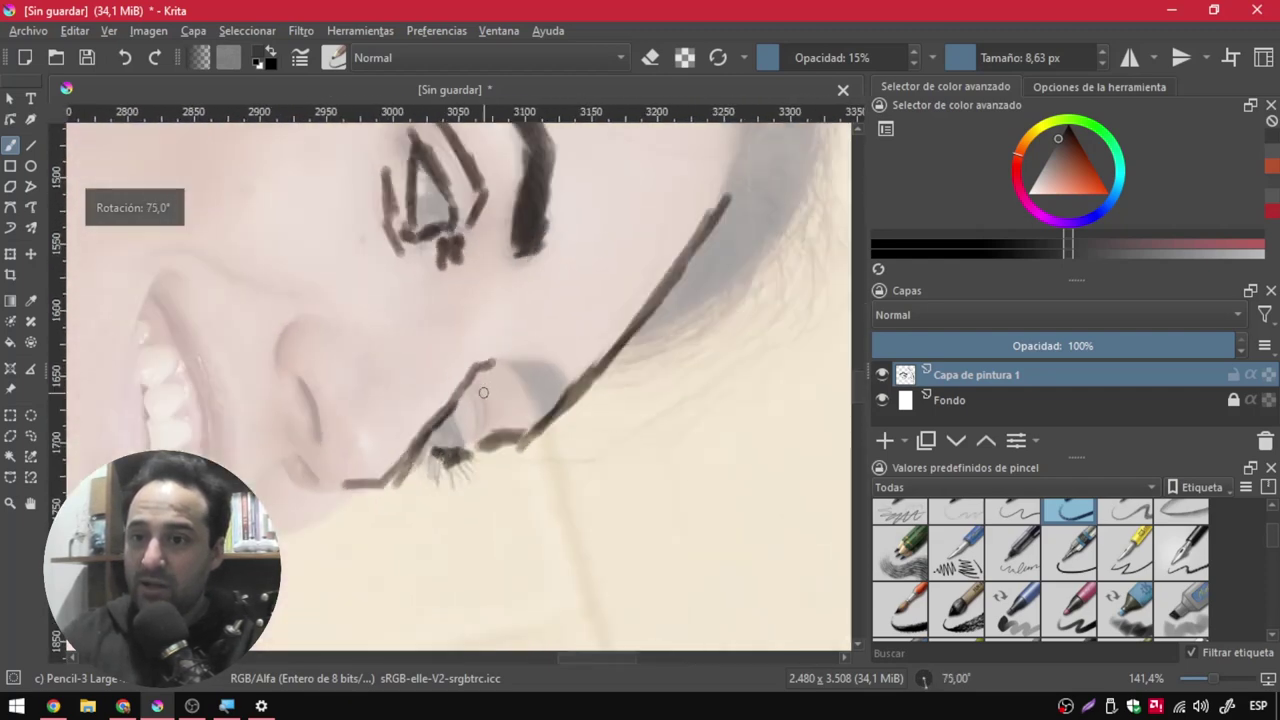
pyautogui.press('4')
pyautogui.press('4')
pyautogui.press('4')
pyautogui.press('4')
pyautogui.press('4')
pyautogui.press('4')
pyautogui.press('4')
pyautogui.press('4')
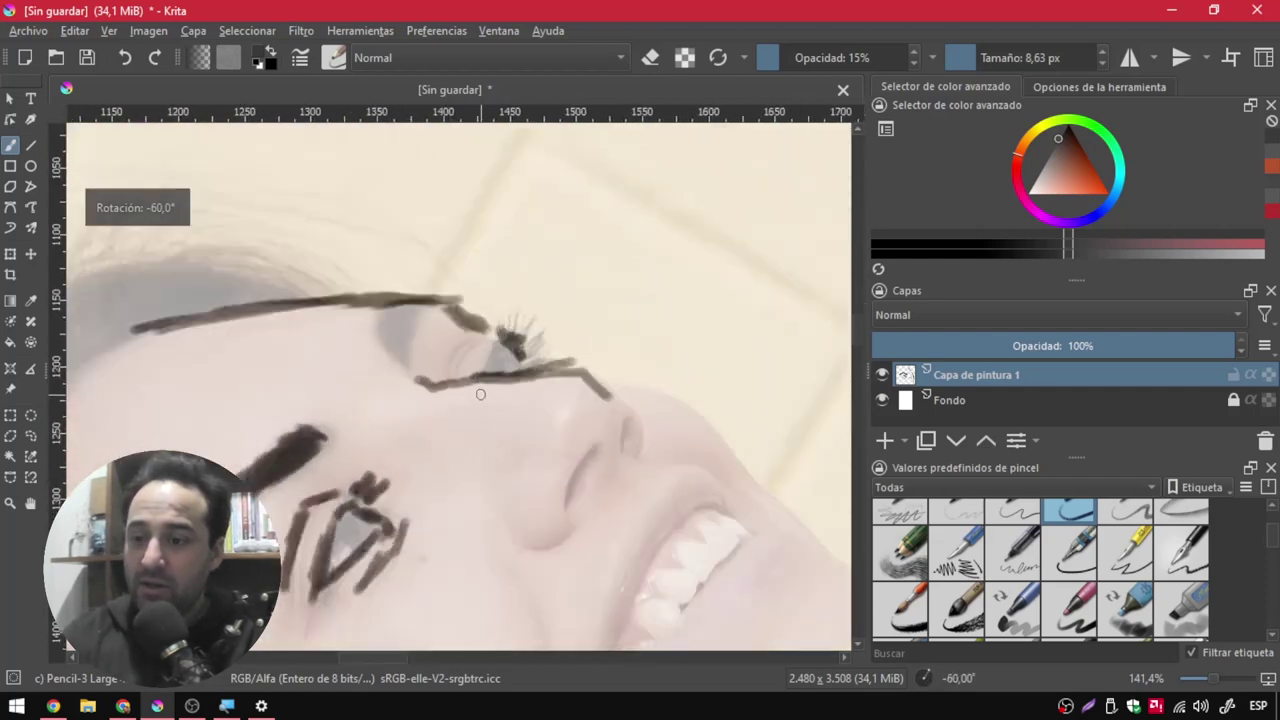
pyautogui.press('5')
pyautogui.scroll(-2, 466, 449)
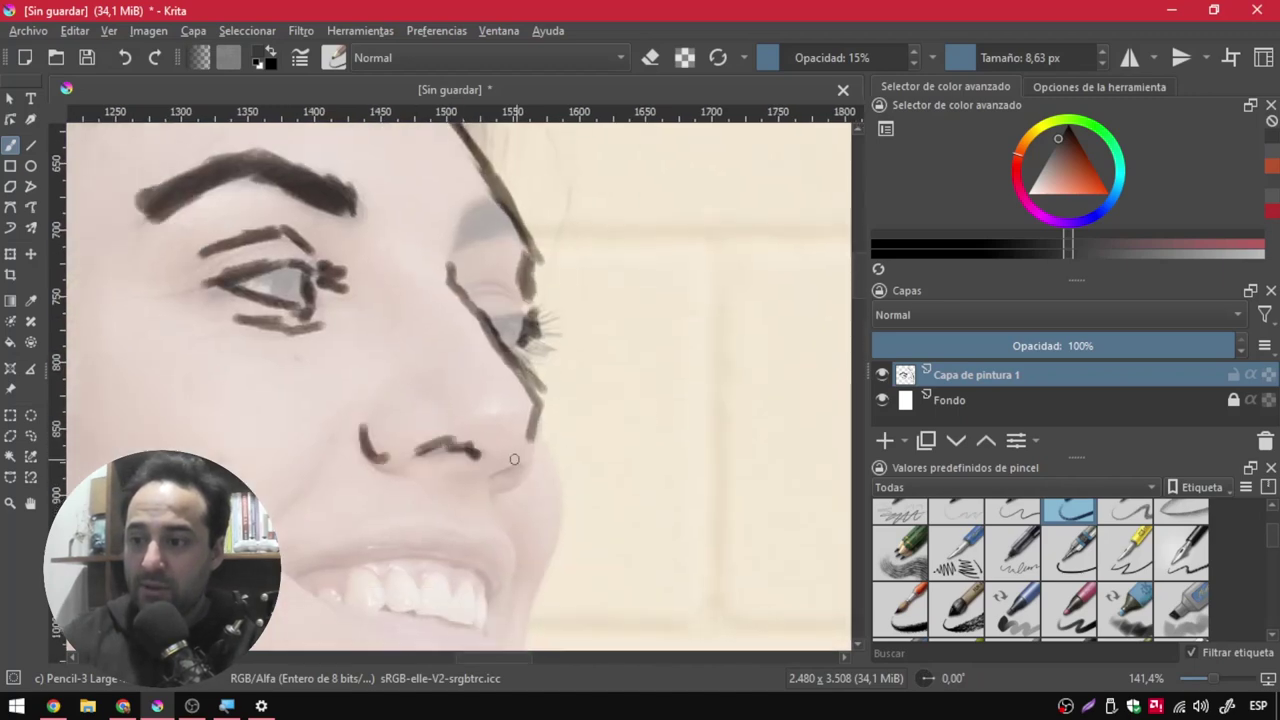
# Extend the nose line, add the nostril, and draw the lip line and cheek contour.
pyautogui.moveTo(529, 441)
pyautogui.mouseDown()
pyautogui.moveTo(531, 488)
pyautogui.moveTo(569, 411)
pyautogui.mouseUp()
pyautogui.moveTo(446, 368)
pyautogui.mouseDown()
pyautogui.moveTo(390, 456)
pyautogui.moveTo(403, 433)
pyautogui.moveTo(488, 413)
pyautogui.moveTo(555, 418)
pyautogui.moveTo(565, 433)
pyautogui.mouseUp()
pyautogui.moveTo(396, 437); pyautogui.dragTo(556, 467)
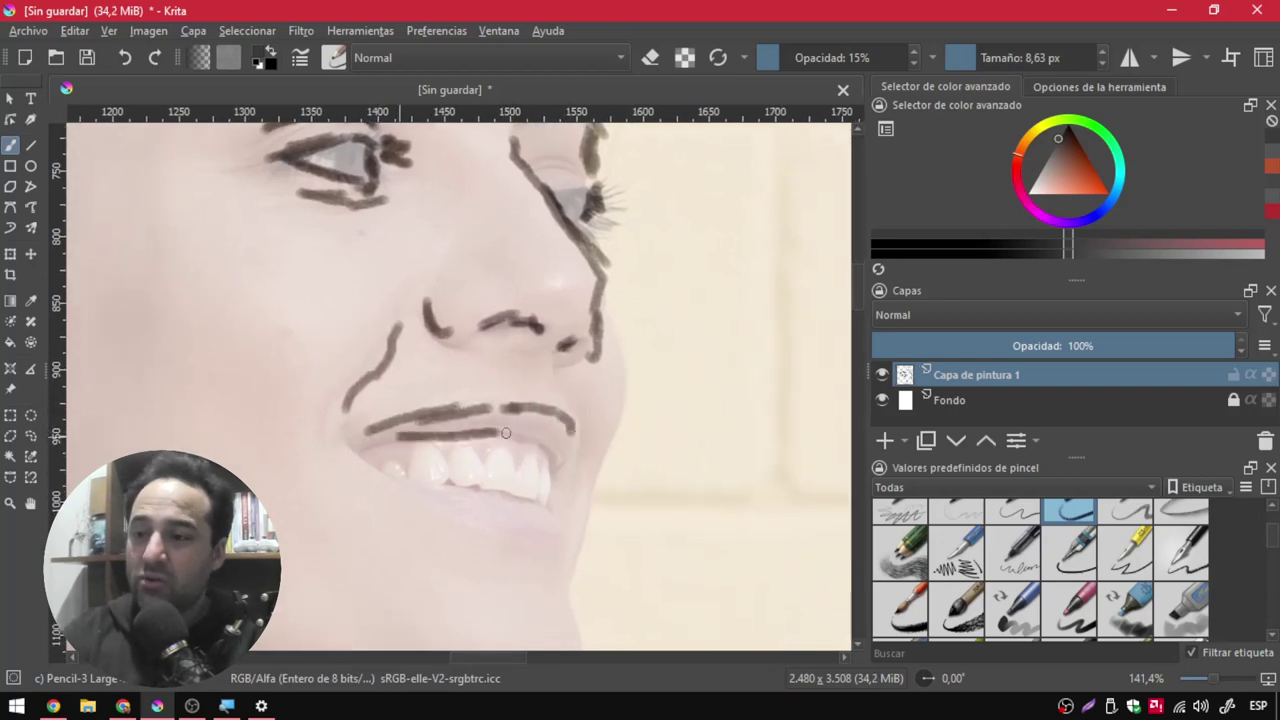
pyautogui.moveTo(566, 418); pyautogui.dragTo(556, 467)
pyautogui.moveTo(556, 467); pyautogui.dragTo(552, 450)
pyautogui.moveTo(592, 272)
pyautogui.mouseDown()
pyautogui.moveTo(616, 350)
pyautogui.moveTo(576, 492)
pyautogui.mouseUp()
pyautogui.moveTo(579, 429)
pyautogui.mouseDown()
pyautogui.moveTo(579, 349)
pyautogui.moveTo(566, 492)
pyautogui.moveTo(571, 326)
pyautogui.mouseUp()
pyautogui.moveTo(576, 395); pyautogui.dragTo(568, 492)
# Draw the chin and two long jaw lines toward the ear.
pyautogui.moveTo(474, 518)
pyautogui.mouseDown()
pyautogui.moveTo(566, 486)
pyautogui.moveTo(715, 506)
pyautogui.mouseUp()
pyautogui.moveTo(234, 445); pyautogui.dragTo(517, 522)
pyautogui.moveTo(352, 456); pyautogui.dragTo(618, 524)
pyautogui.moveTo(163, 337)
pyautogui.mouseDown()
pyautogui.moveTo(408, 486)
pyautogui.moveTo(457, 543)
pyautogui.mouseUp()
# Trace the ear's rim, lobe and inner ridges, and add strokes at the eye's outer corner.
pyautogui.moveTo(337, 412); pyautogui.dragTo(496, 534)
pyautogui.moveTo(438, 322)
pyautogui.mouseDown()
pyautogui.moveTo(345, 300)
pyautogui.moveTo(316, 385)
pyautogui.mouseUp()
pyautogui.moveTo(350, 452); pyautogui.dragTo(468, 512)
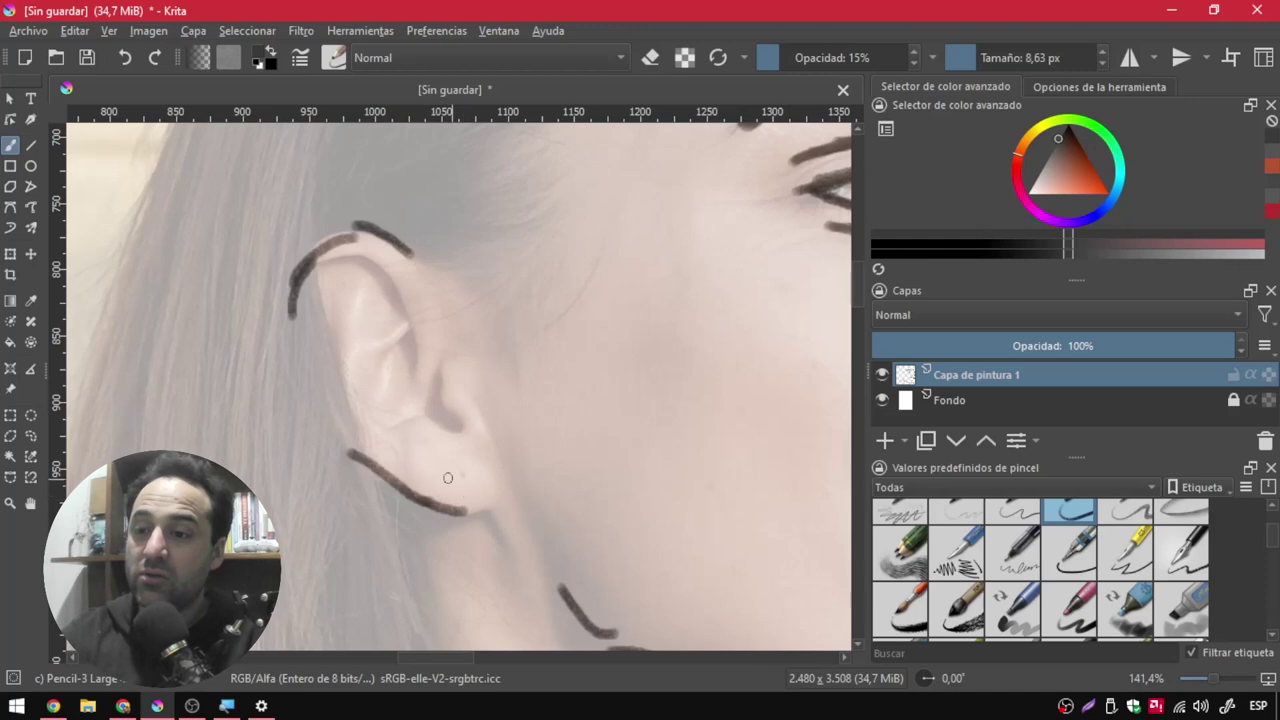
pyautogui.moveTo(372, 290)
pyautogui.mouseDown()
pyautogui.moveTo(430, 300)
pyautogui.moveTo(465, 398)
pyautogui.moveTo(461, 432)
pyautogui.moveTo(498, 462)
pyautogui.mouseUp()
pyautogui.moveTo(541, 316); pyautogui.dragTo(471, 491)
pyautogui.moveTo(401, 467); pyautogui.dragTo(418, 482)
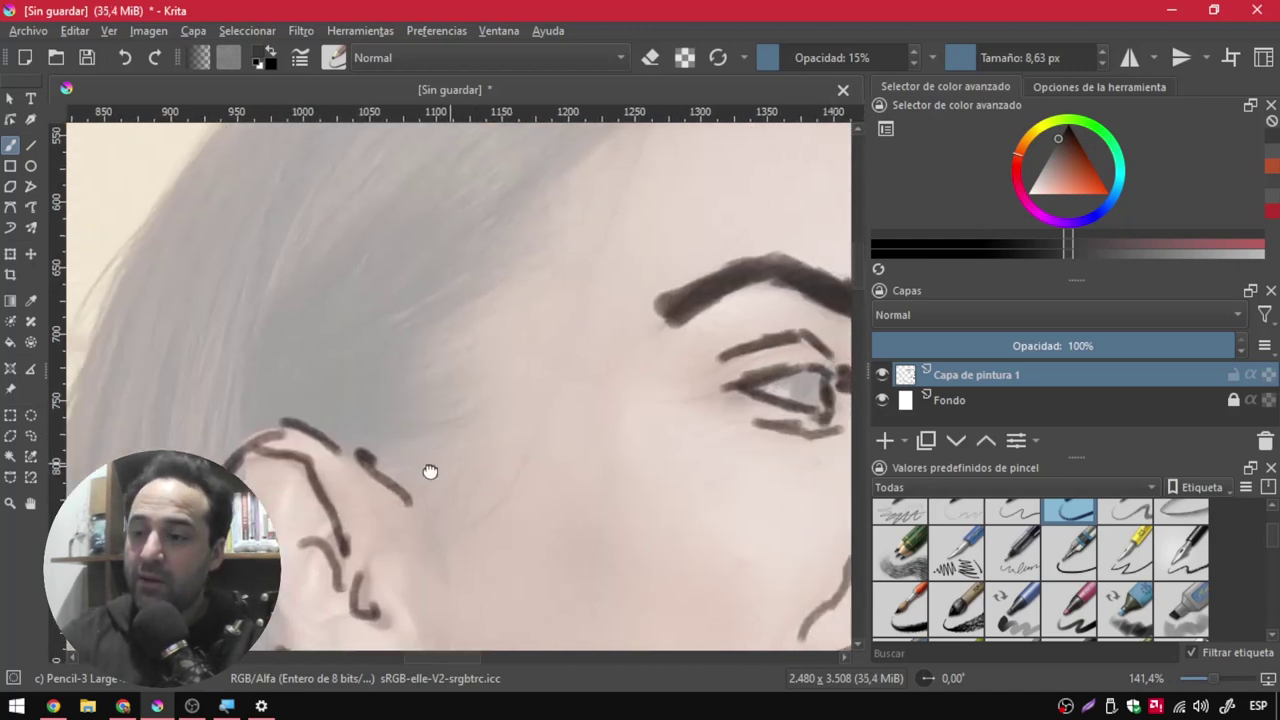
pyautogui.moveTo(650, 372); pyautogui.dragTo(685, 400)
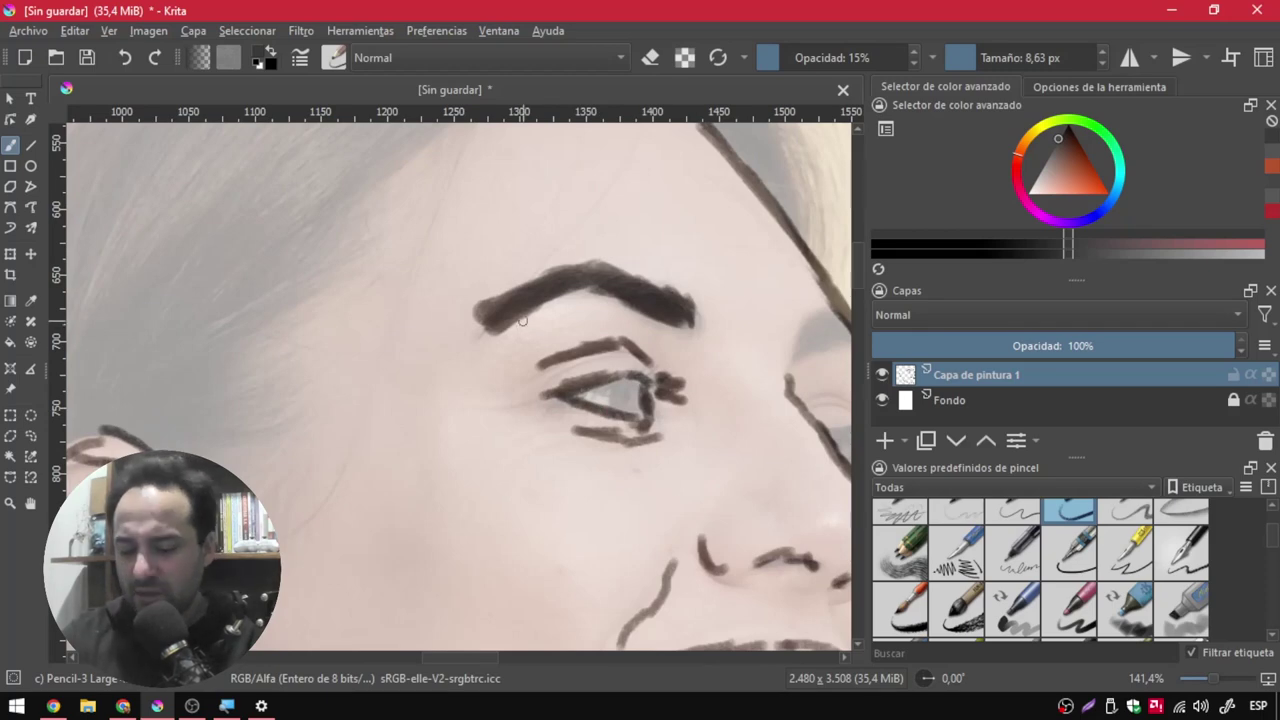
pyautogui.scroll(-5, 503, 458)
pyautogui.moveTo(503, 458); pyautogui.dragTo(528, 400)
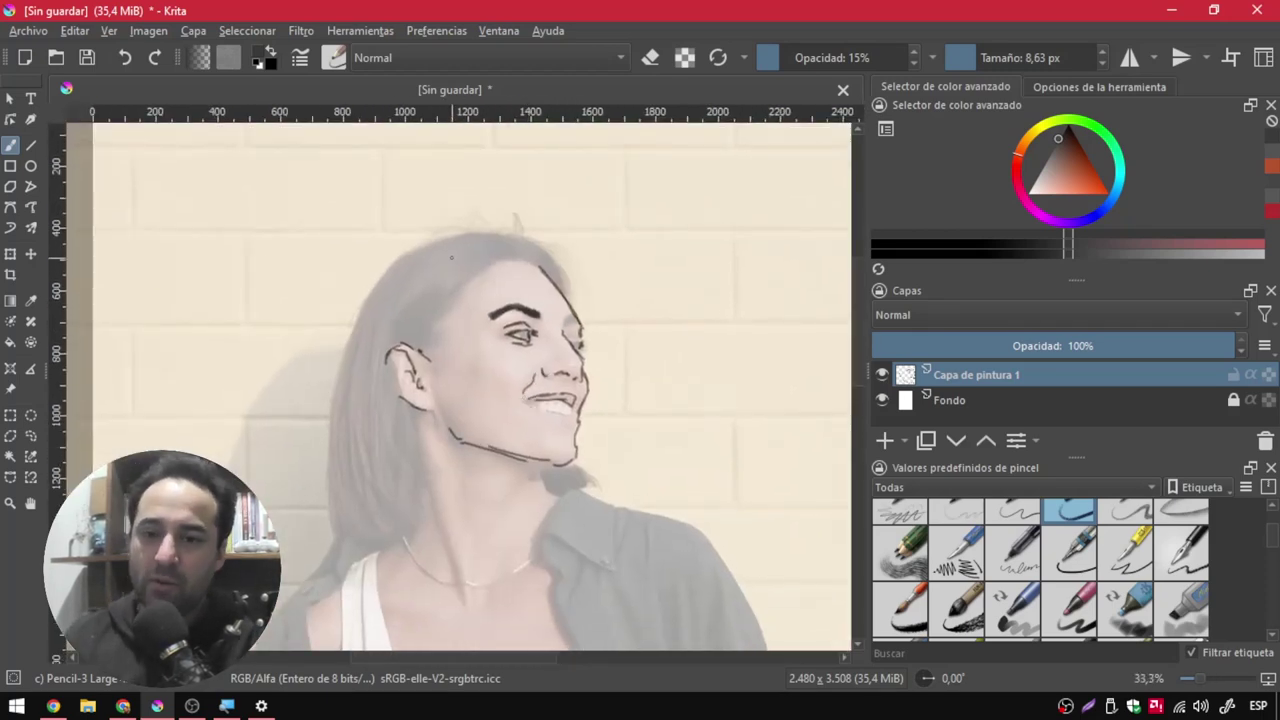
# Raise the pose-2 reference image's opacity to 83% using the Reference Images tool options.
pyautogui.click(1105, 86)
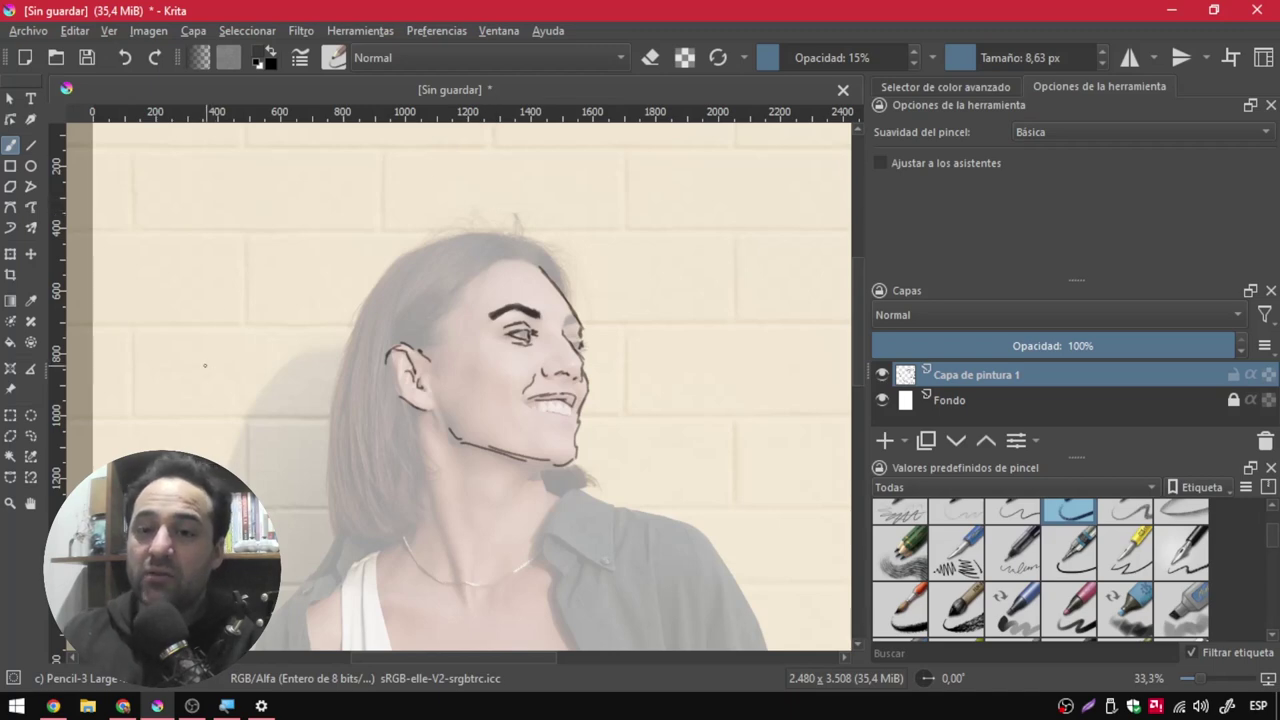
pyautogui.click(10, 390)
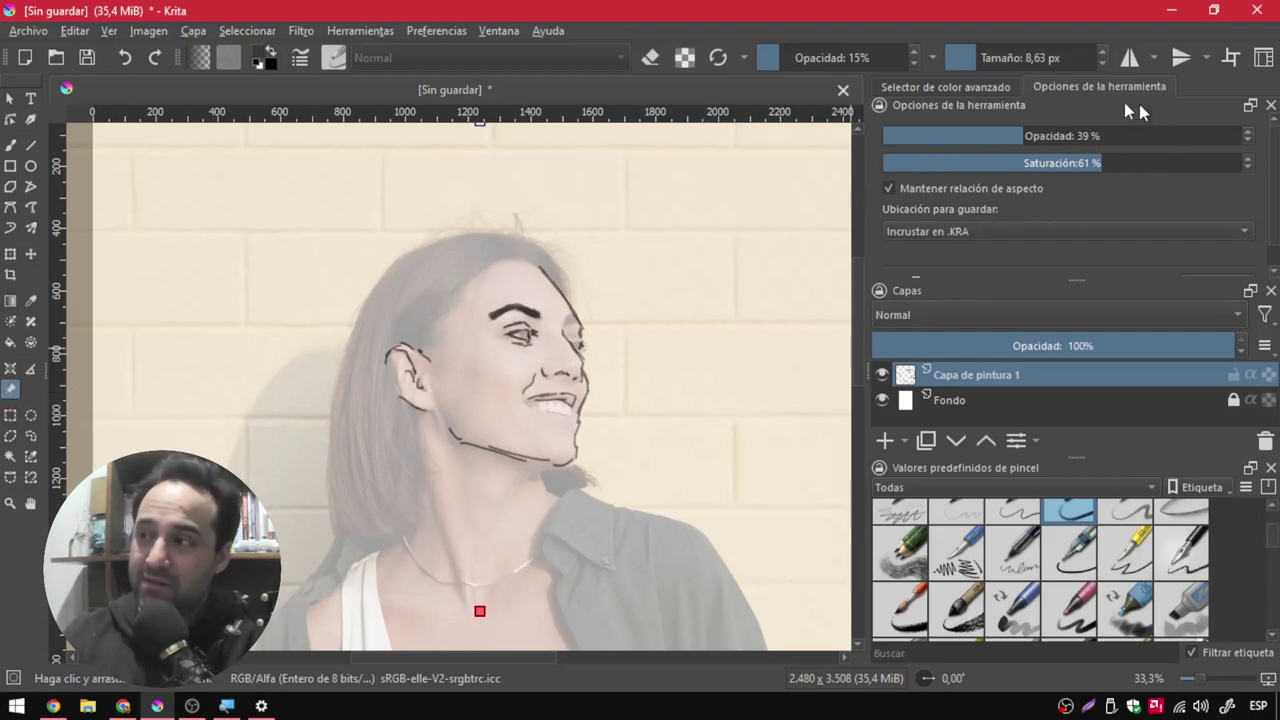
pyautogui.moveTo(1069, 127); pyautogui.dragTo(1180, 135)
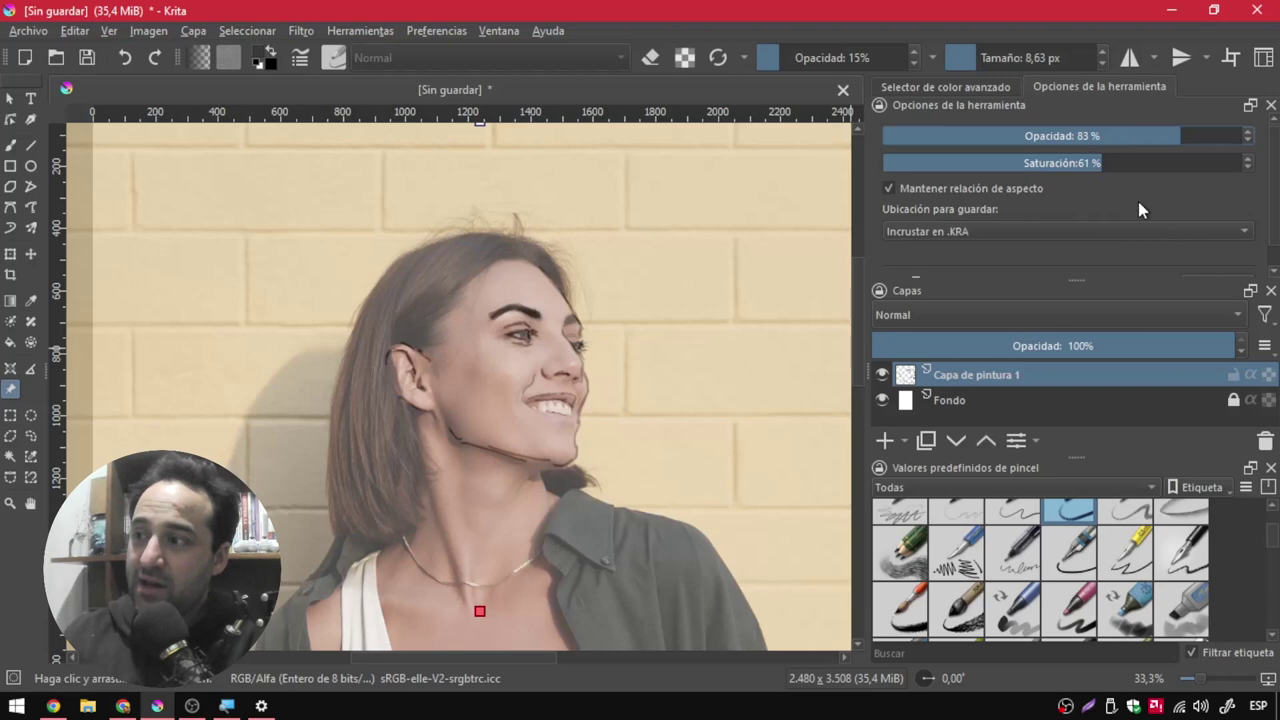
pyautogui.scroll(-1, 1275, 217)
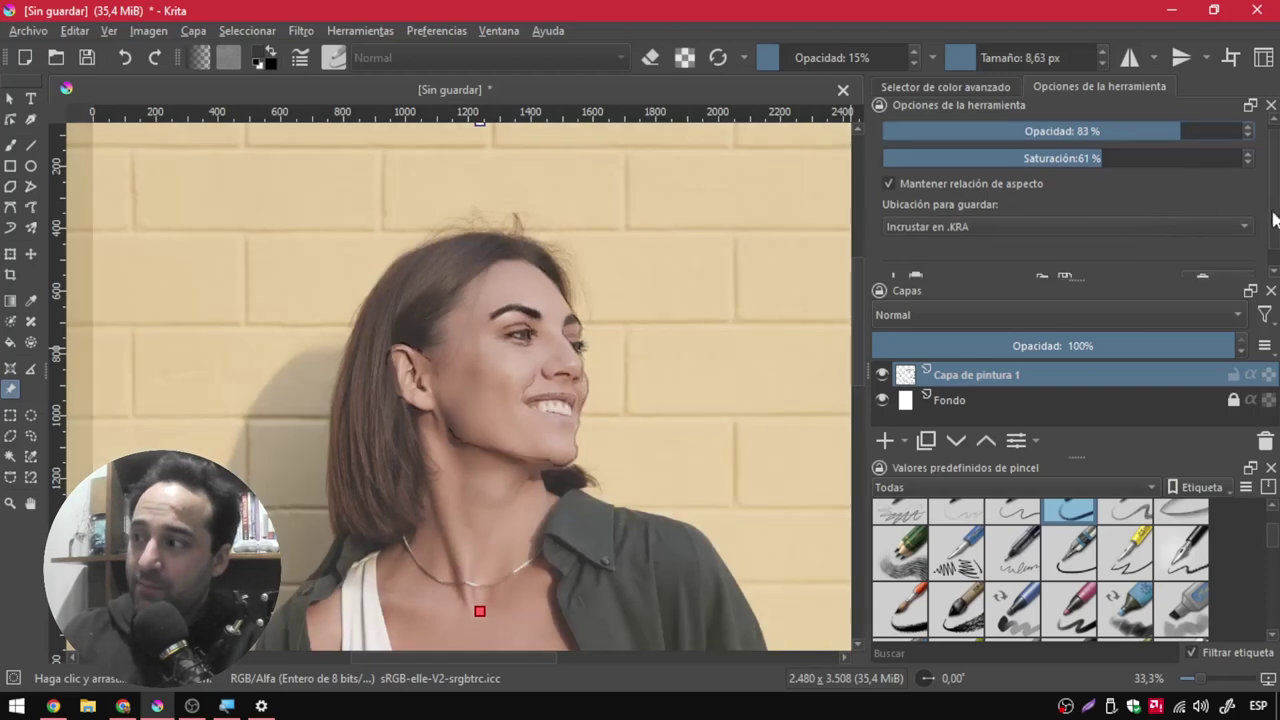
pyautogui.scroll(-1, 1275, 217)
pyautogui.scroll(-1, 400, 250)
pyautogui.scroll(-1, 390, 260)
pyautogui.scroll(-1, 375, 270)
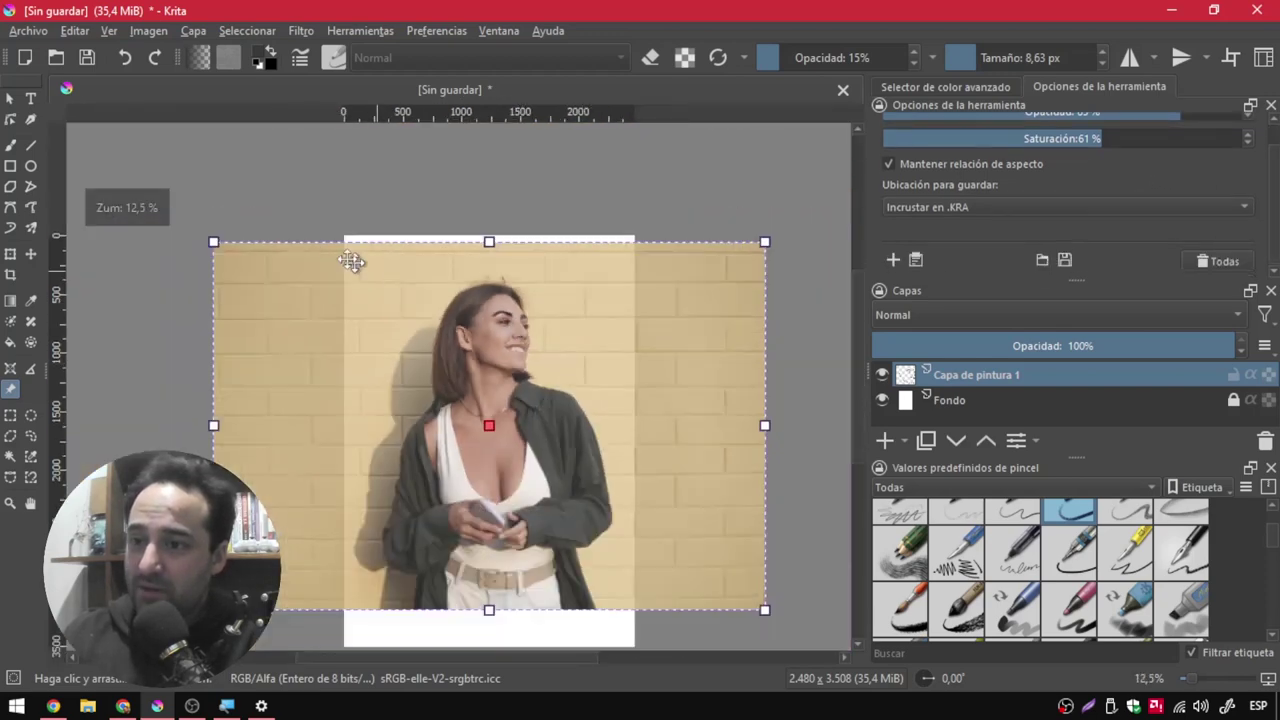
# Resize the reference freely with Mantener relación de aspecto unticked, undo it, then clear the reference.
pyautogui.moveTo(214, 241)
pyautogui.mouseDown()
pyautogui.moveTo(277, 283)
pyautogui.moveTo(251, 266)
pyautogui.mouseUp()
pyautogui.moveTo(343, 323)
pyautogui.mouseDown()
pyautogui.moveTo(324, 313)
pyautogui.moveTo(337, 312)
pyautogui.mouseUp()
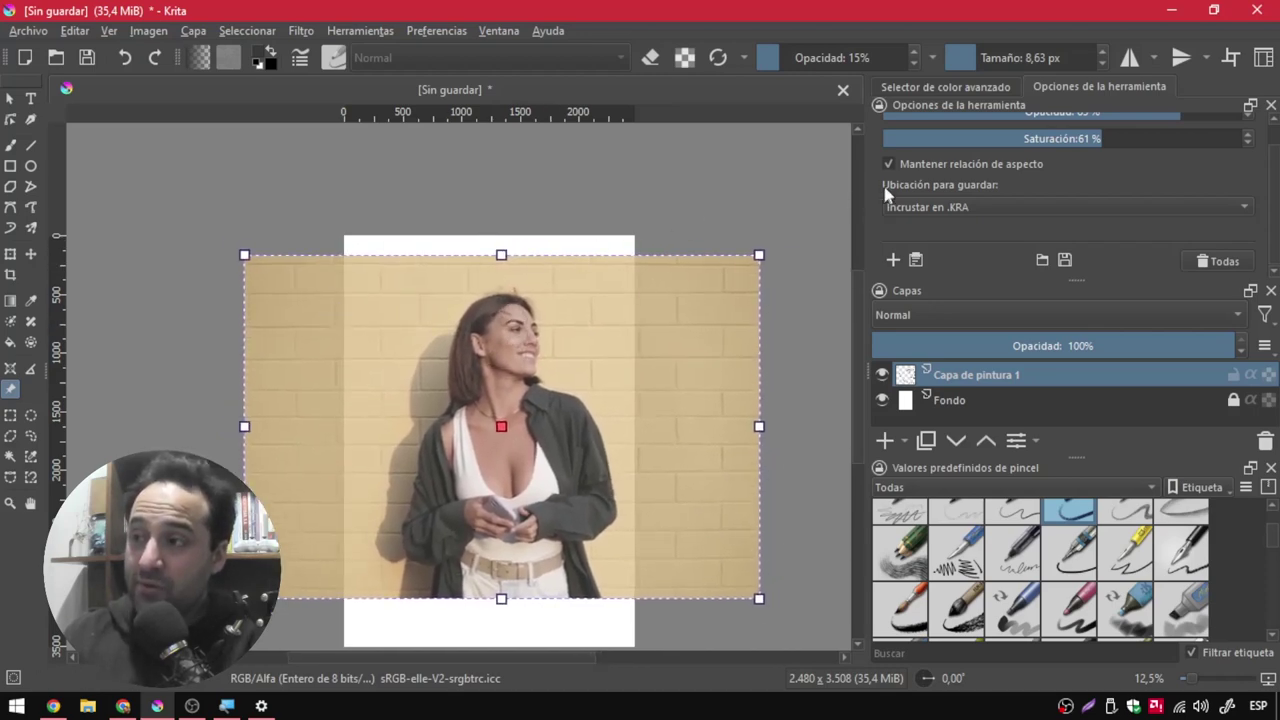
pyautogui.click(888, 163)
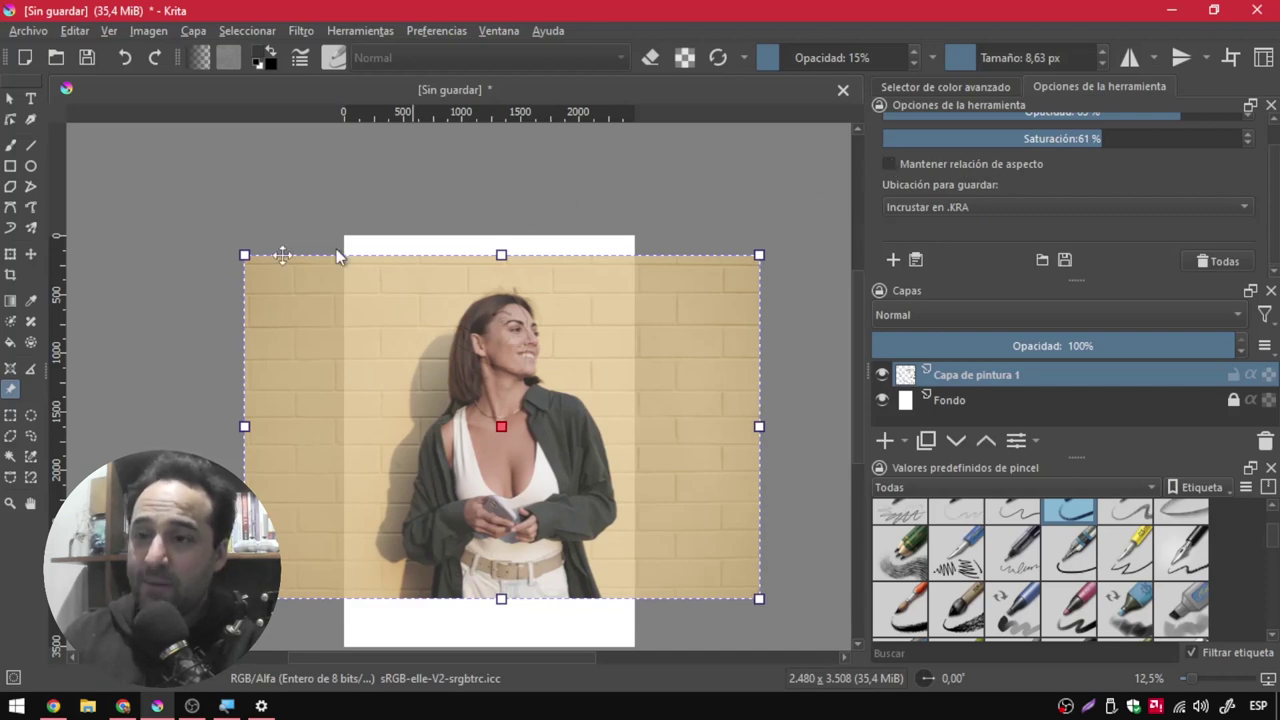
pyautogui.moveTo(244, 255); pyautogui.dragTo(258, 306)
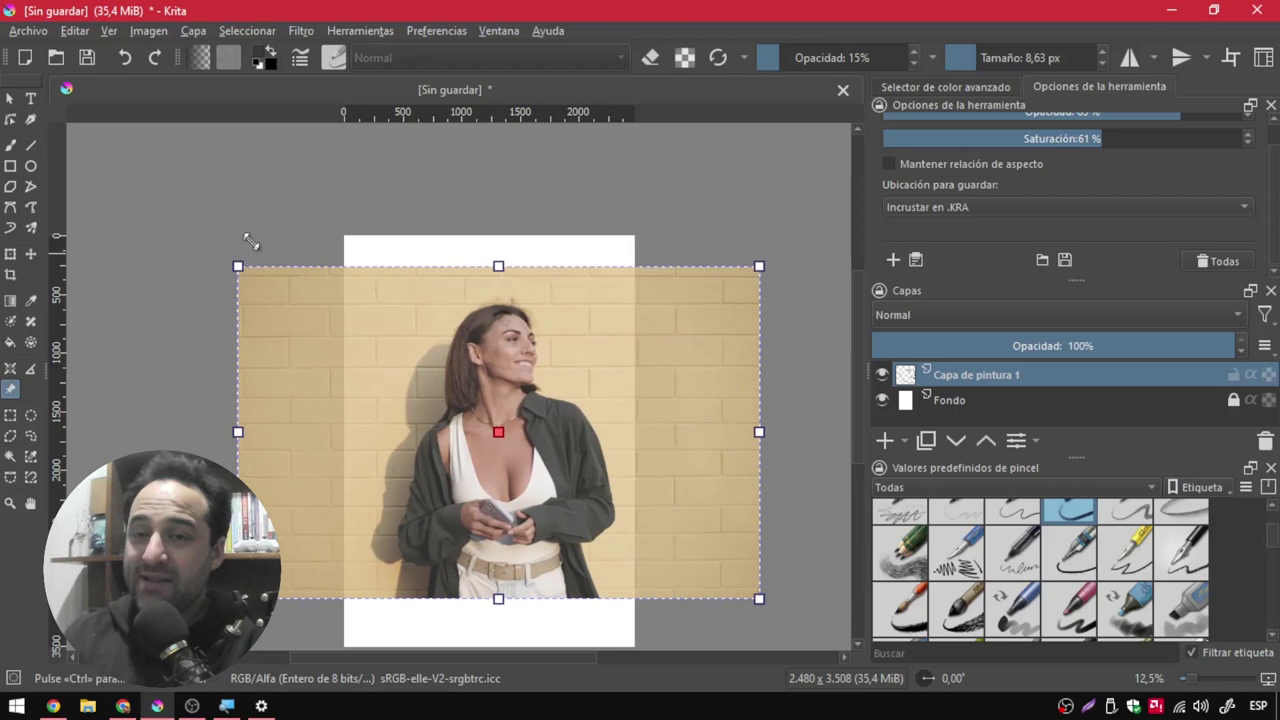
pyautogui.moveTo(258, 306)
pyautogui.mouseDown()
pyautogui.moveTo(333, 270)
pyautogui.moveTo(334, 257)
pyautogui.mouseUp()
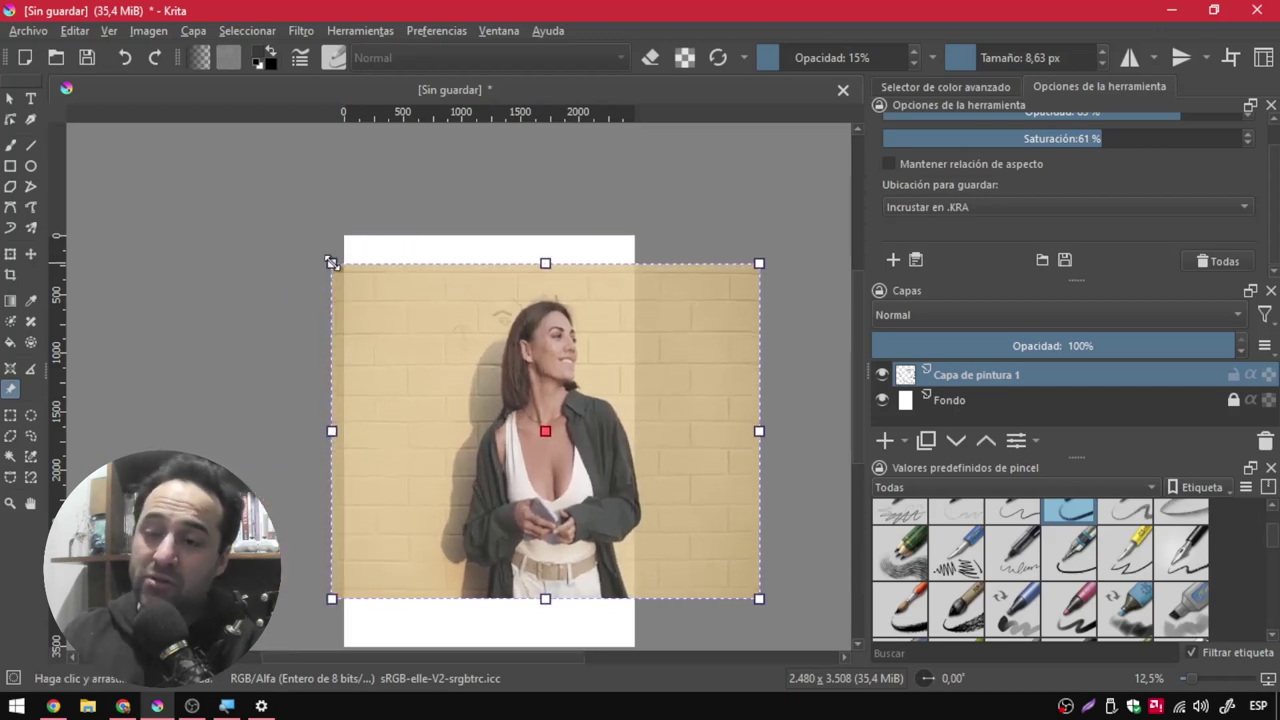
pyautogui.click(133, 56)
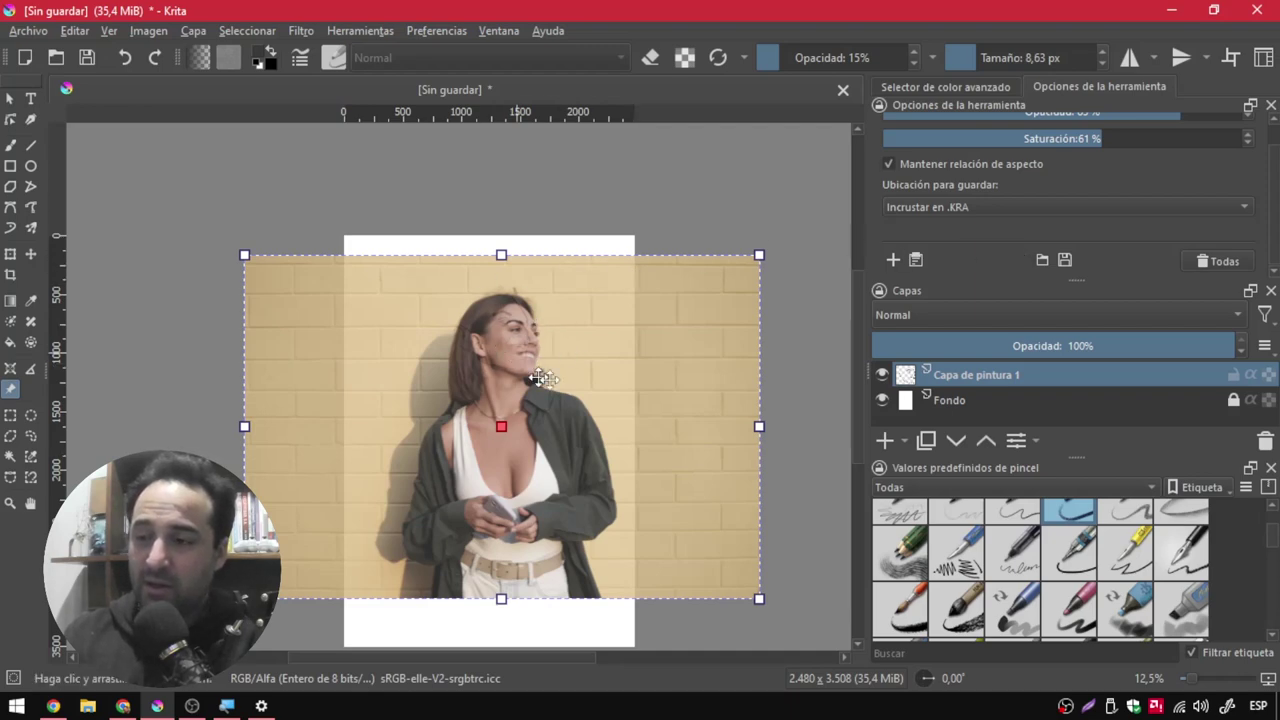
pyautogui.click(1213, 260)
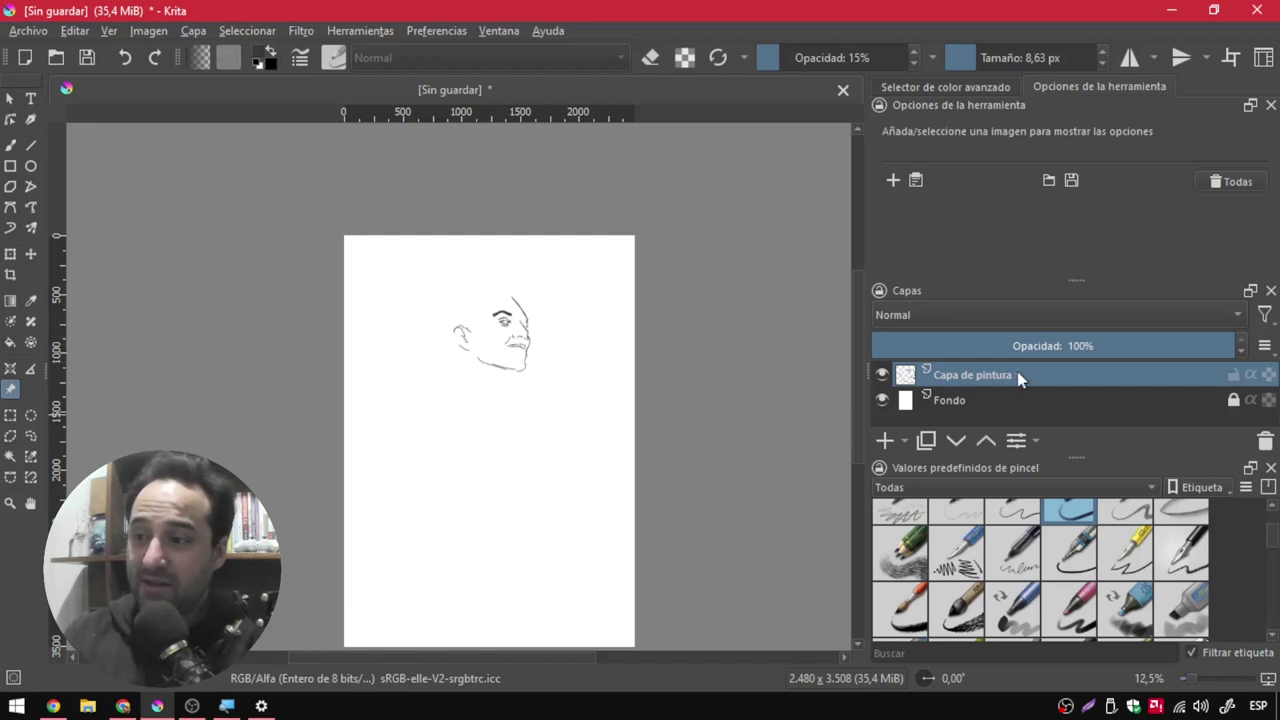
# Zoom the view, reselect the reference photo and move it up and to the left.
pyautogui.scroll(2, 433, 330)
pyautogui.scroll(1, 390, 300)
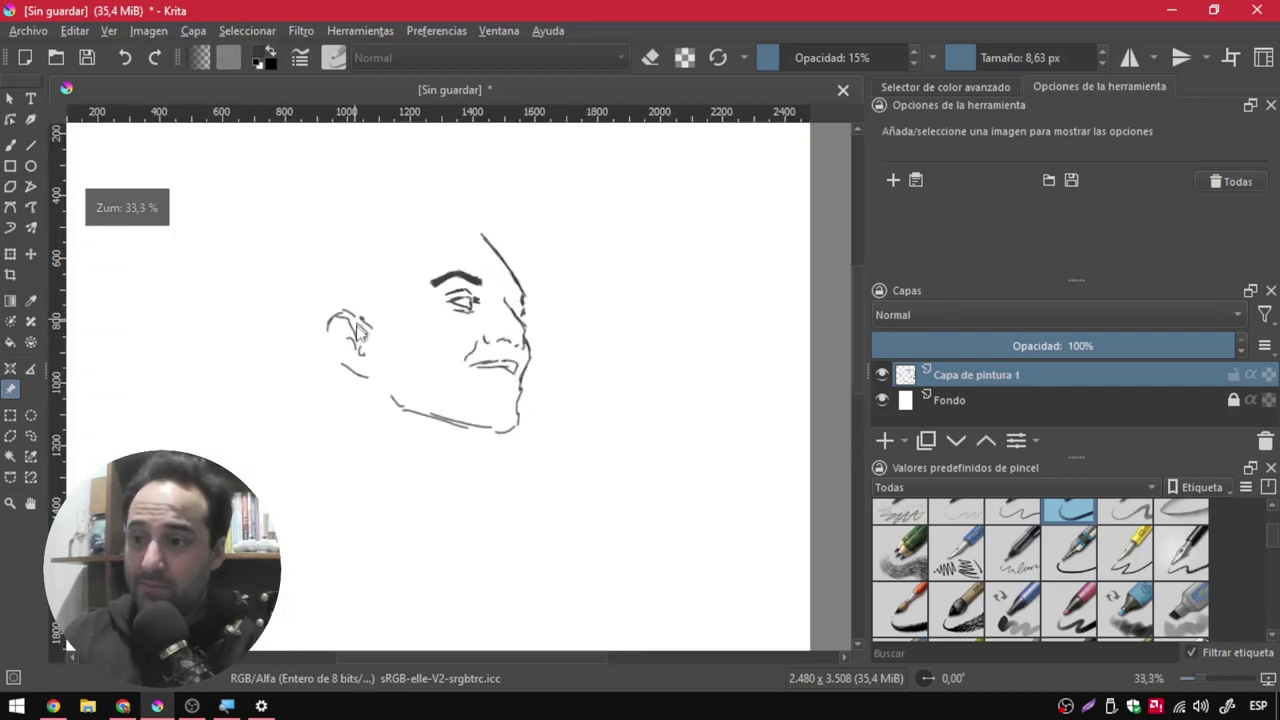
pyautogui.scroll(1, 380, 357)
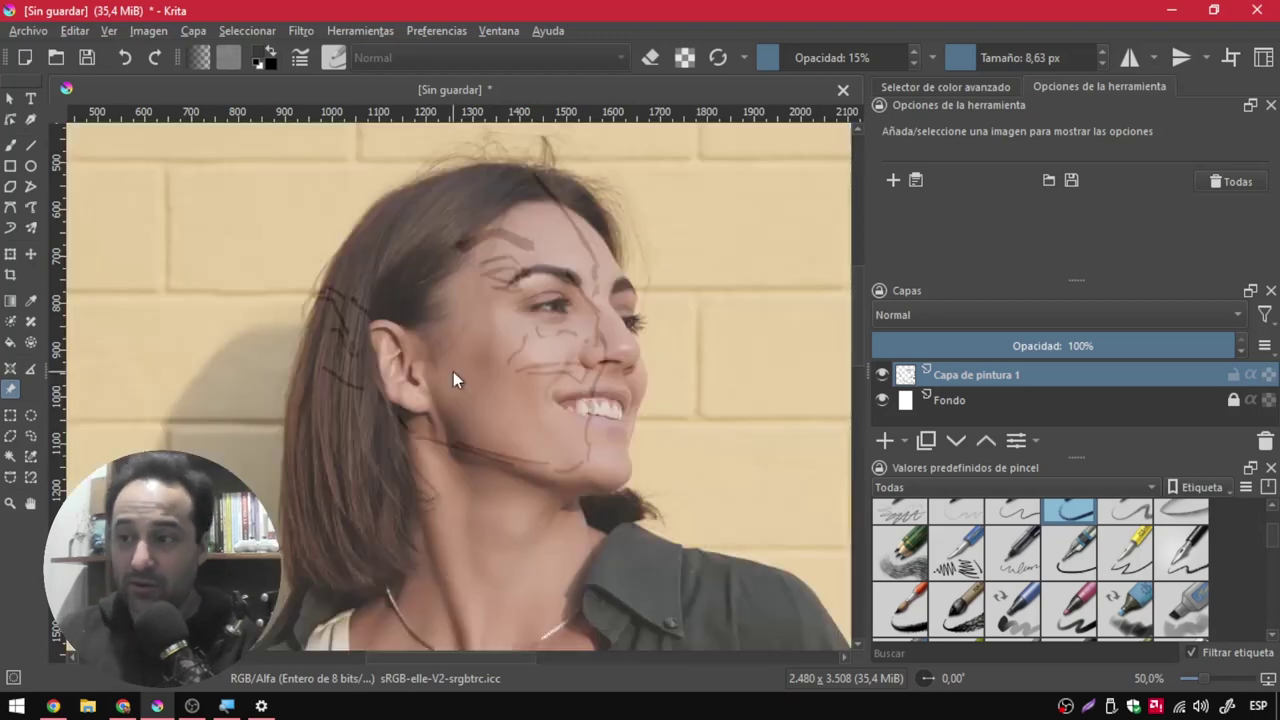
pyautogui.scroll(-4, 453, 371)
pyautogui.click(455, 445)
pyautogui.moveTo(452, 455); pyautogui.dragTo(330, 437)
# Shrink the reference photo from its corner and settle it beside the page's left edge.
pyautogui.moveTo(508, 594); pyautogui.dragTo(327, 476)
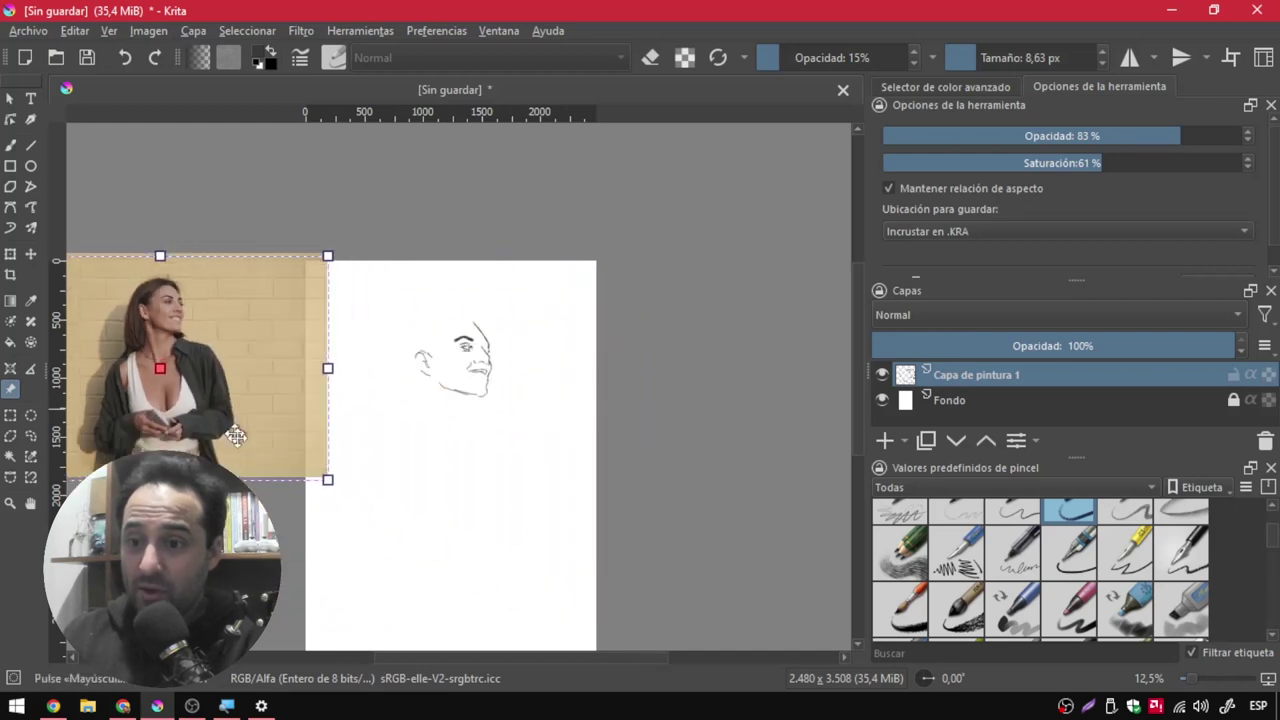
pyautogui.moveTo(224, 416); pyautogui.dragTo(244, 476)
pyautogui.moveTo(431, 432); pyautogui.dragTo(572, 373)
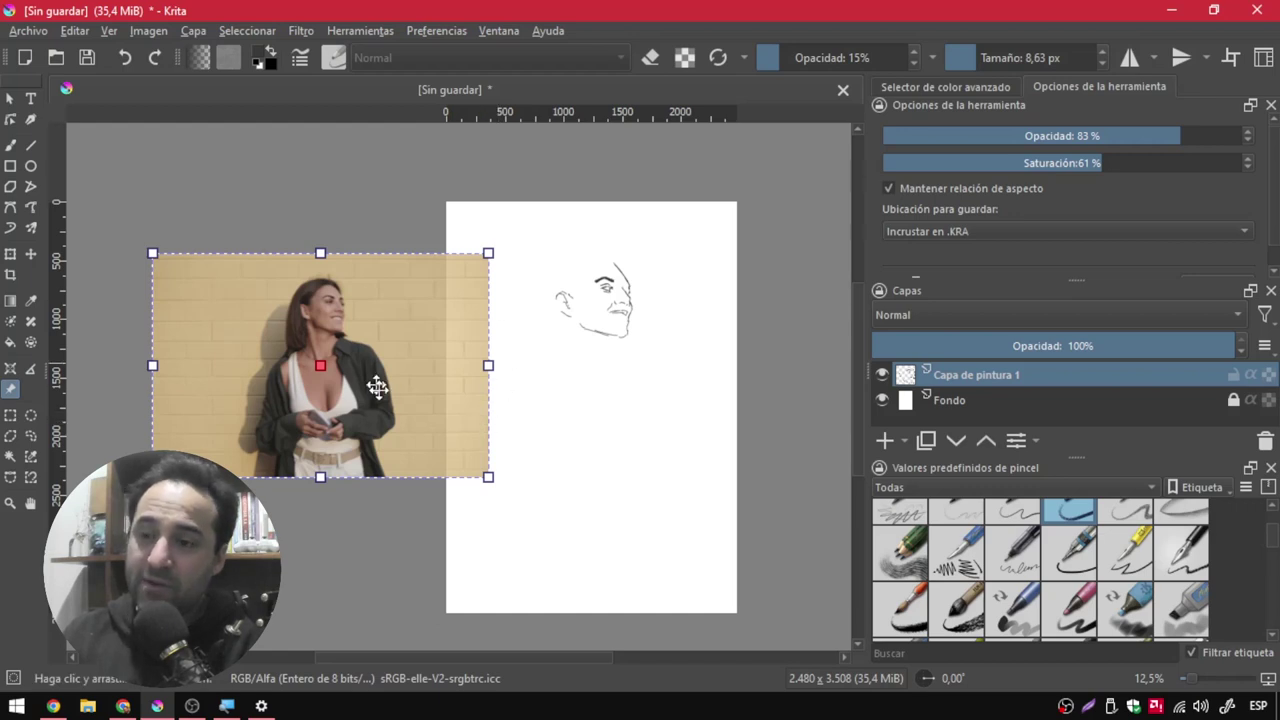
pyautogui.moveTo(377, 388); pyautogui.dragTo(380, 401)
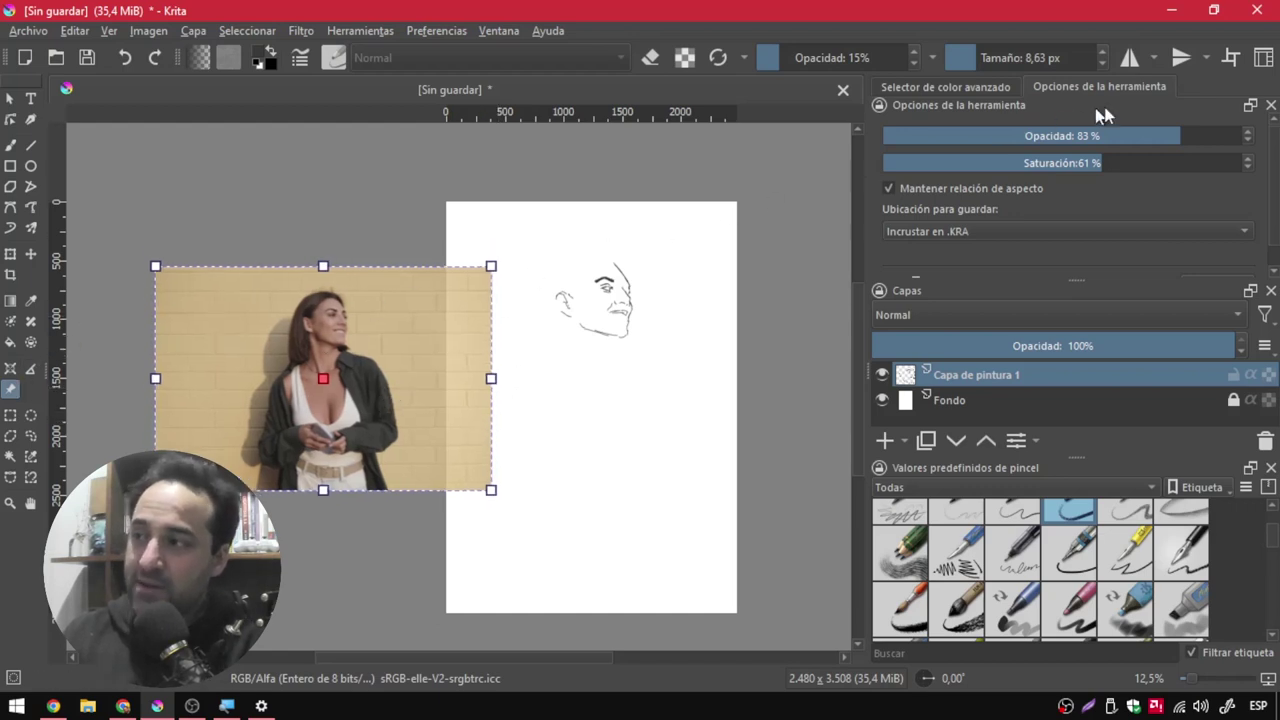
pyautogui.scroll(-1, 1258, 245)
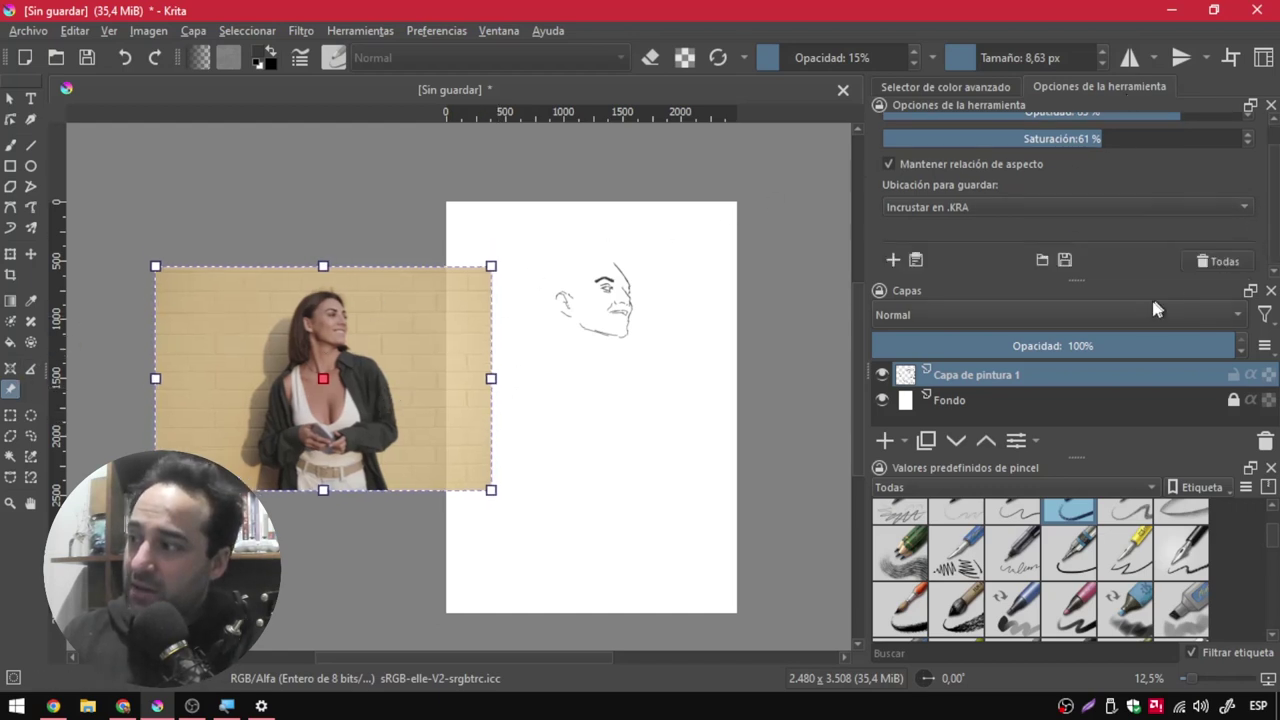
pyautogui.moveTo(1070, 285); pyautogui.dragTo(1070, 349)
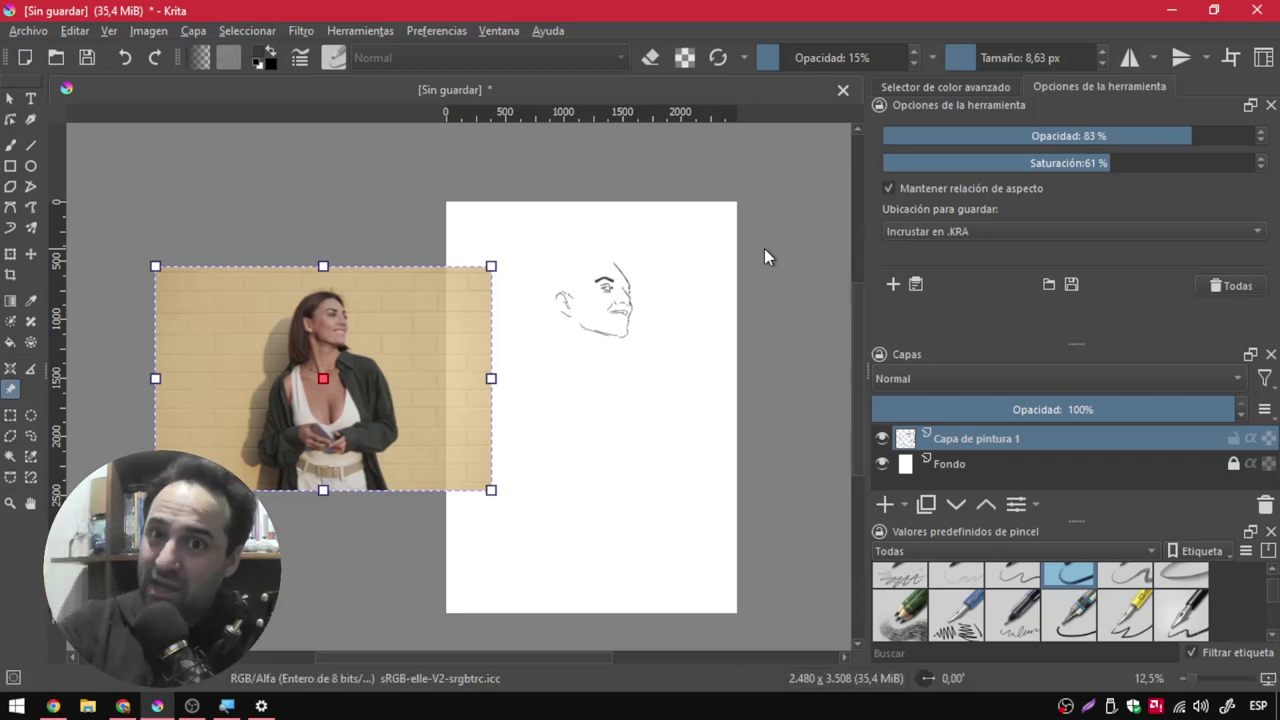
# Open the Ubicación para guardar dropdown for the reference photo's storage location.
pyautogui.click(940, 231)
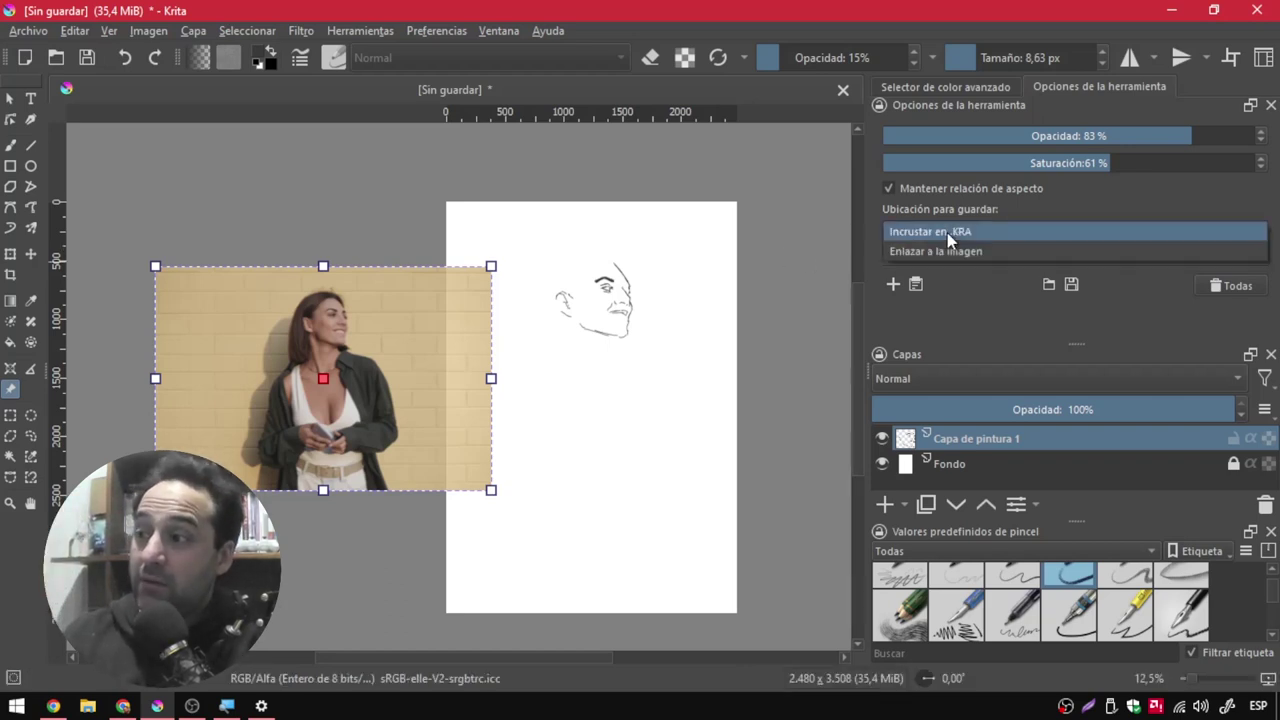
# Set reference storage to Enlazar a la imagen, then switch it back to Incrustar en .KRA.
pyautogui.click(988, 253)
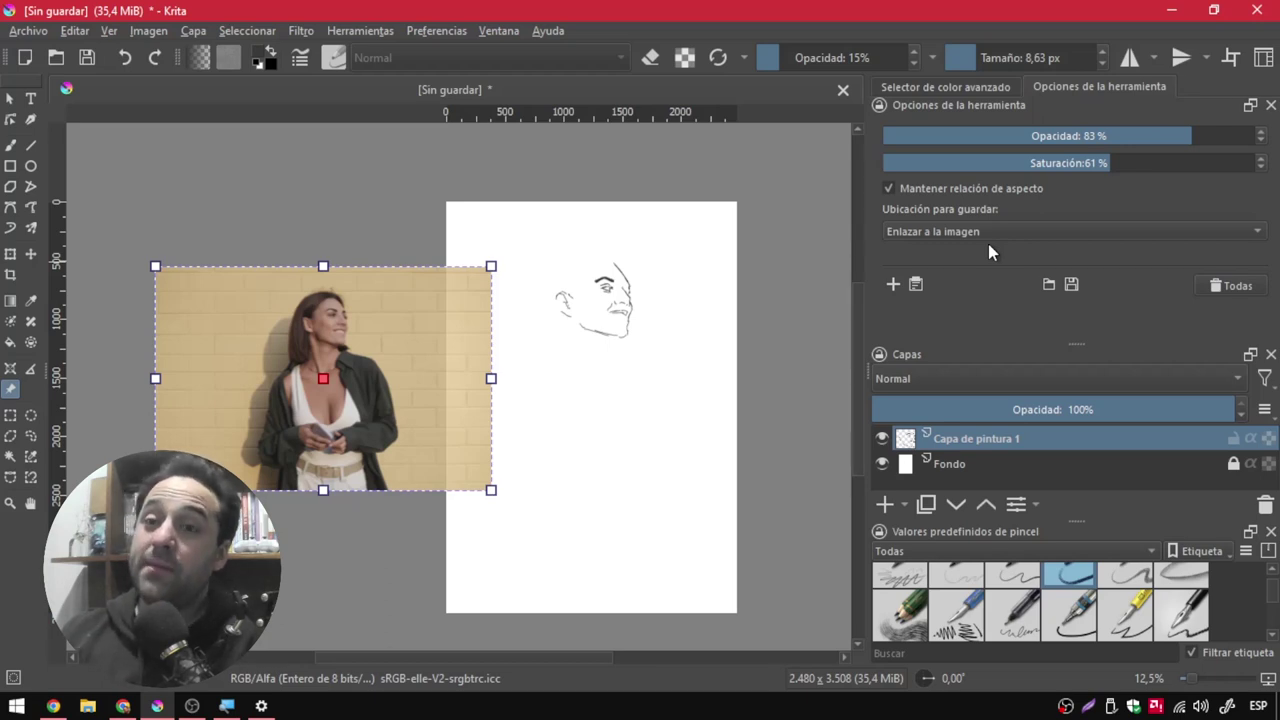
pyautogui.click(990, 233)
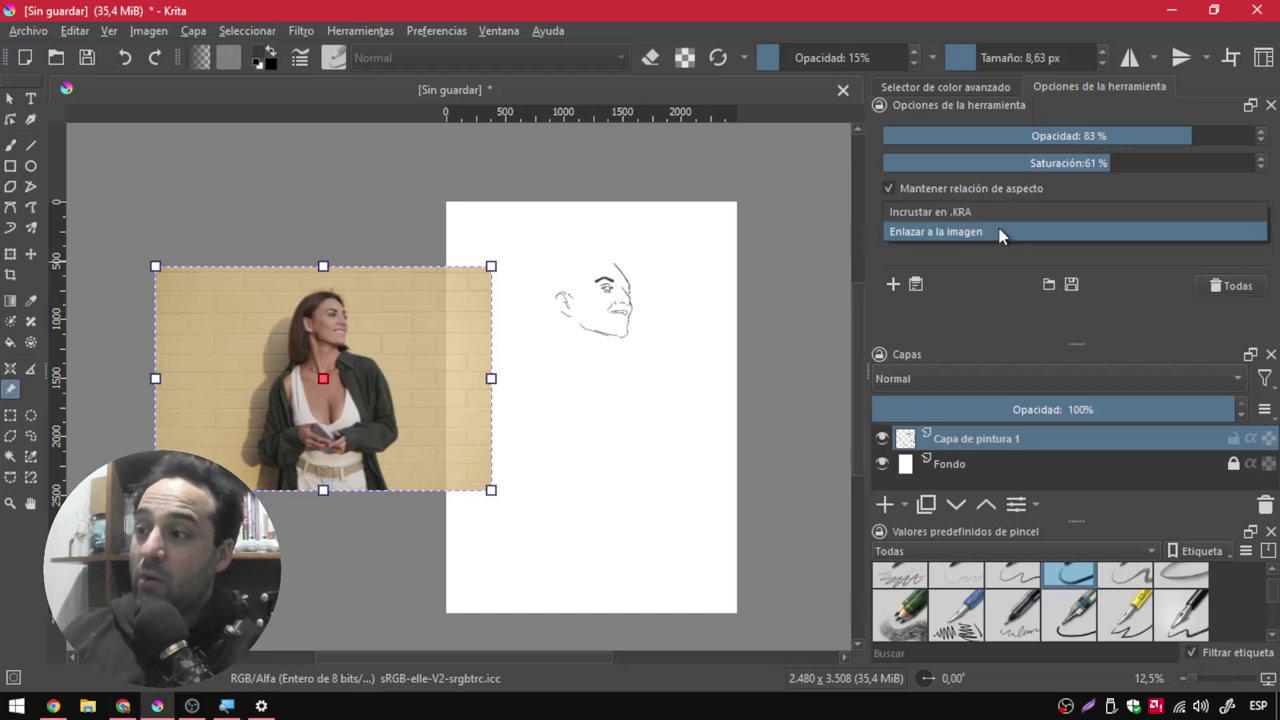
pyautogui.click(990, 215)
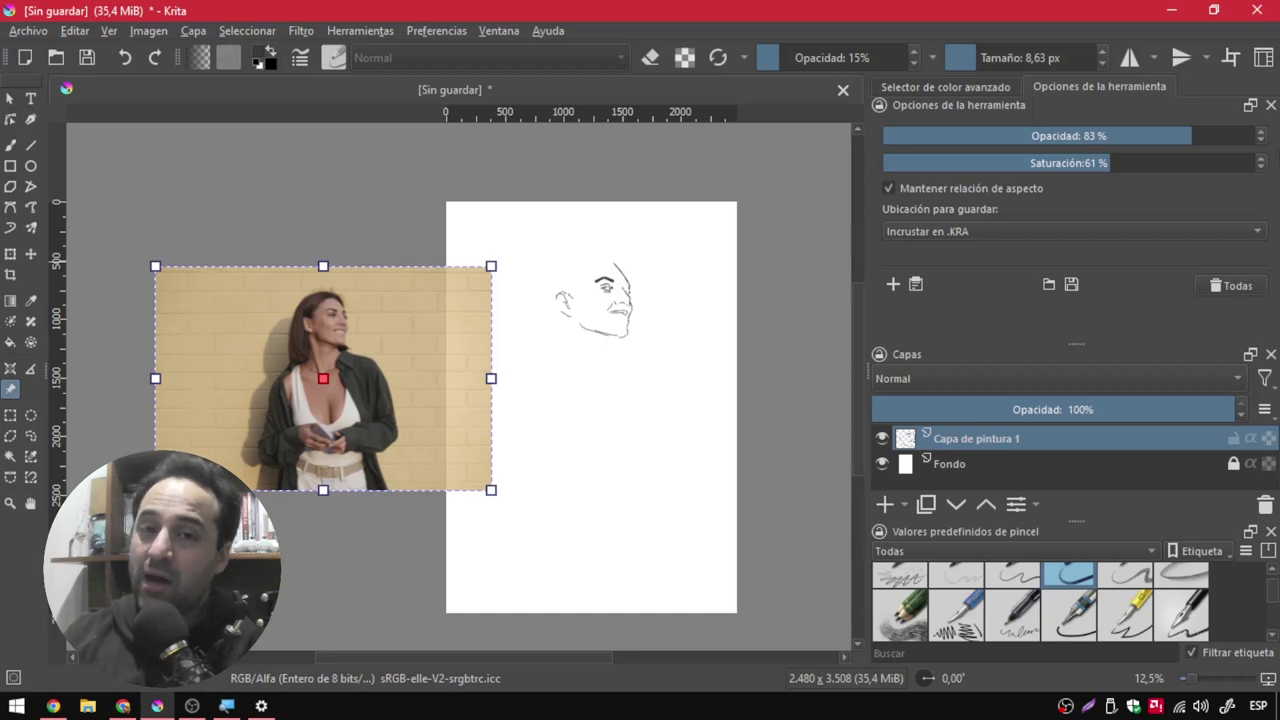
pyautogui.click(986, 231)
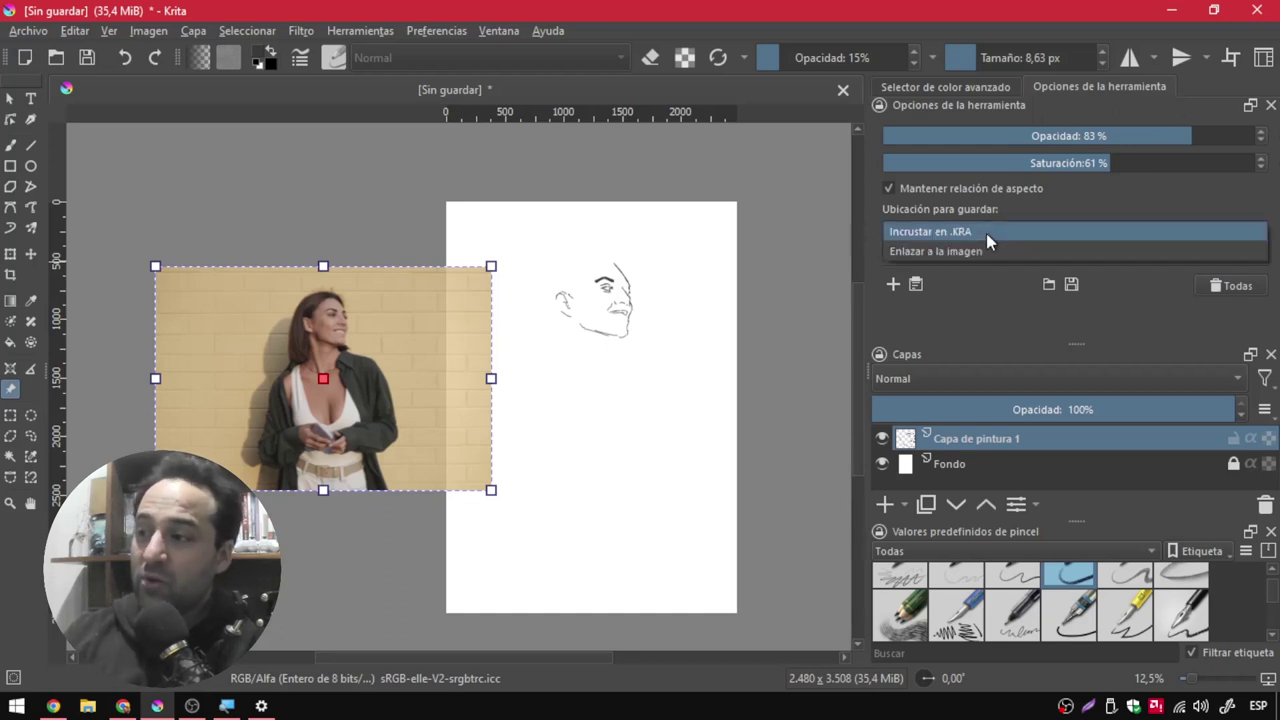
pyautogui.click(972, 251)
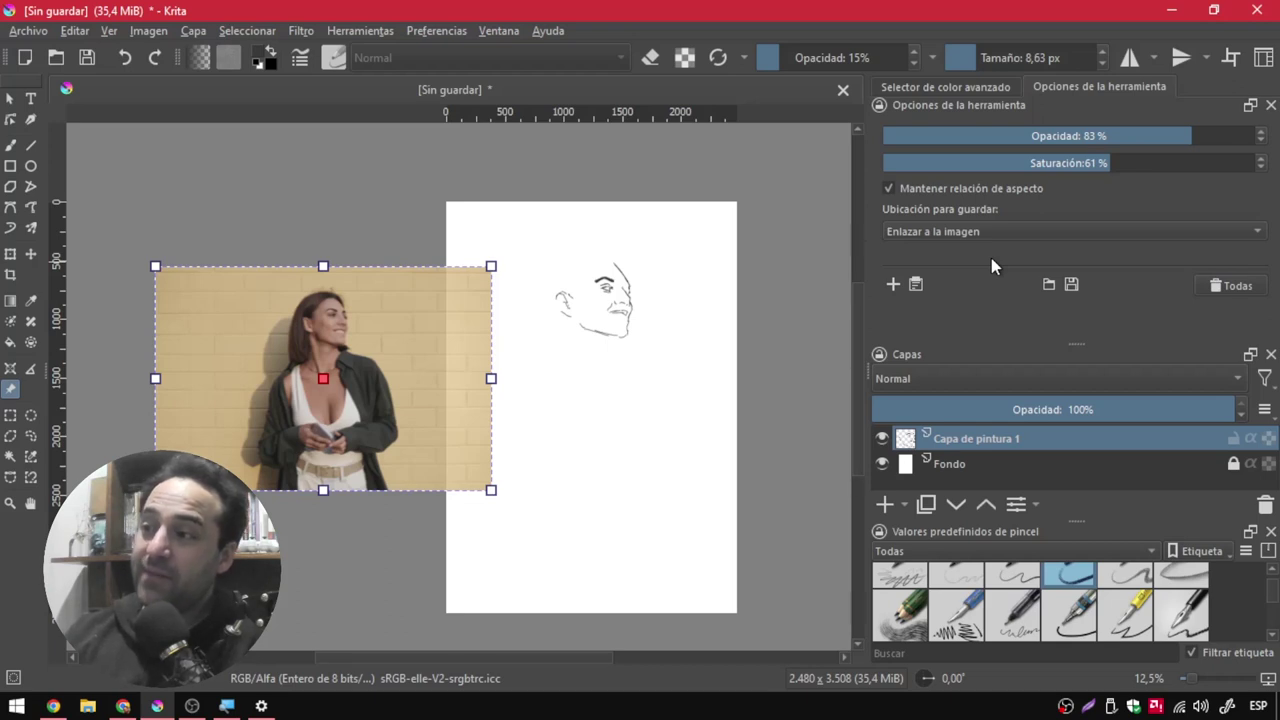
pyautogui.click(1021, 231)
pyautogui.click(1014, 206)
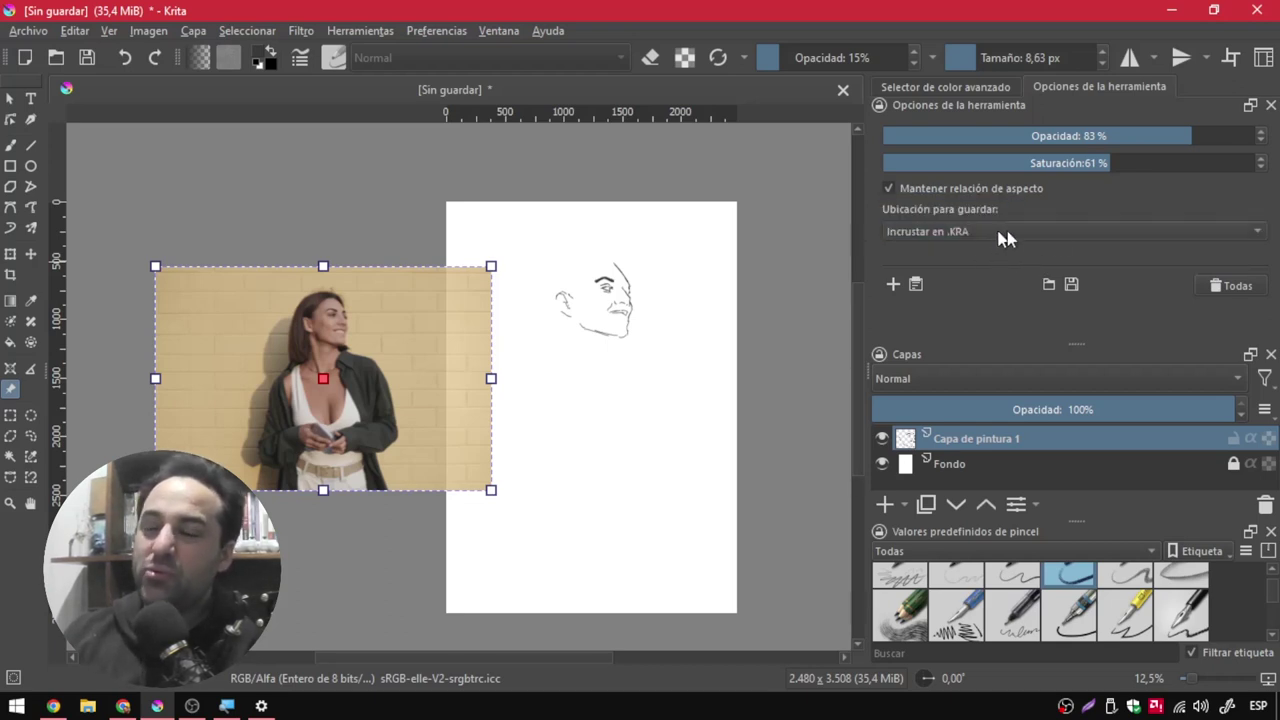